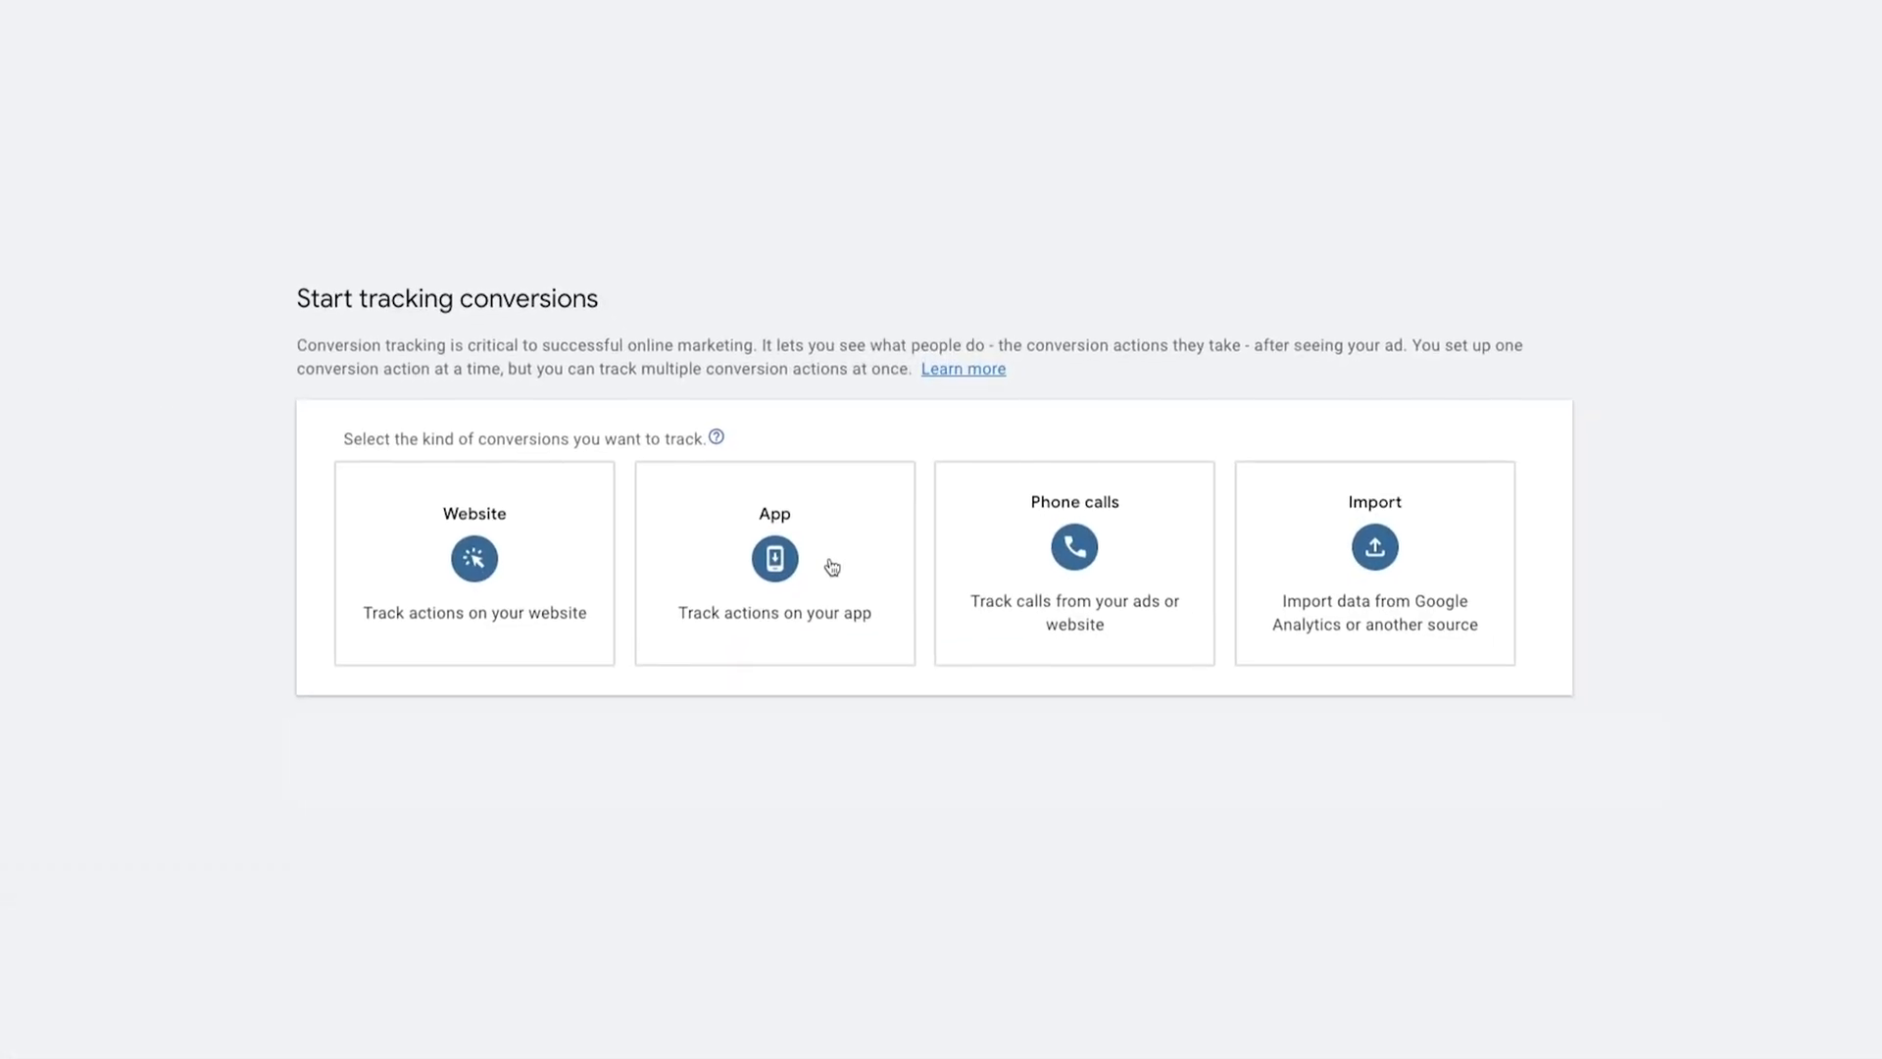
# - Look over the conversion type cards, then return to the Overview showing cost $3.84K, clicks 1.51K and conversion value 47.5K
pyautogui.moveTo(549, 547)
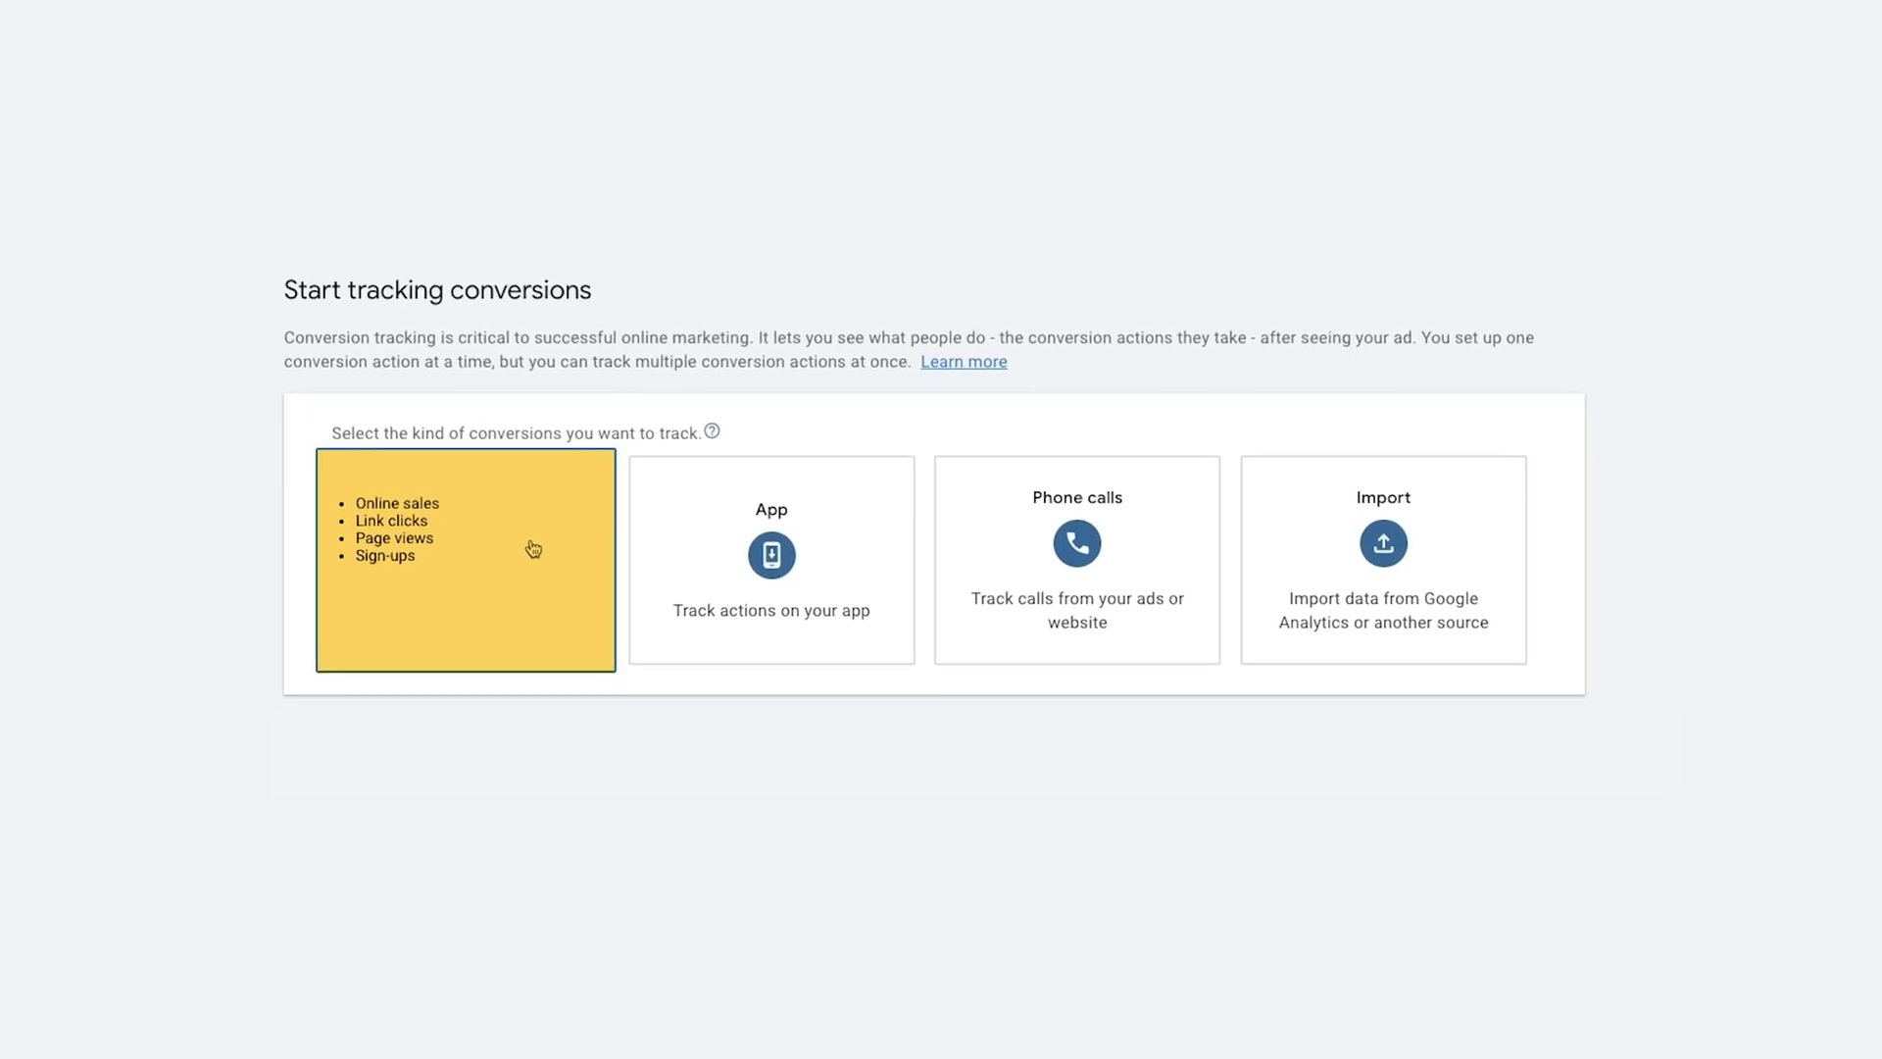
pyautogui.moveTo(787, 495)
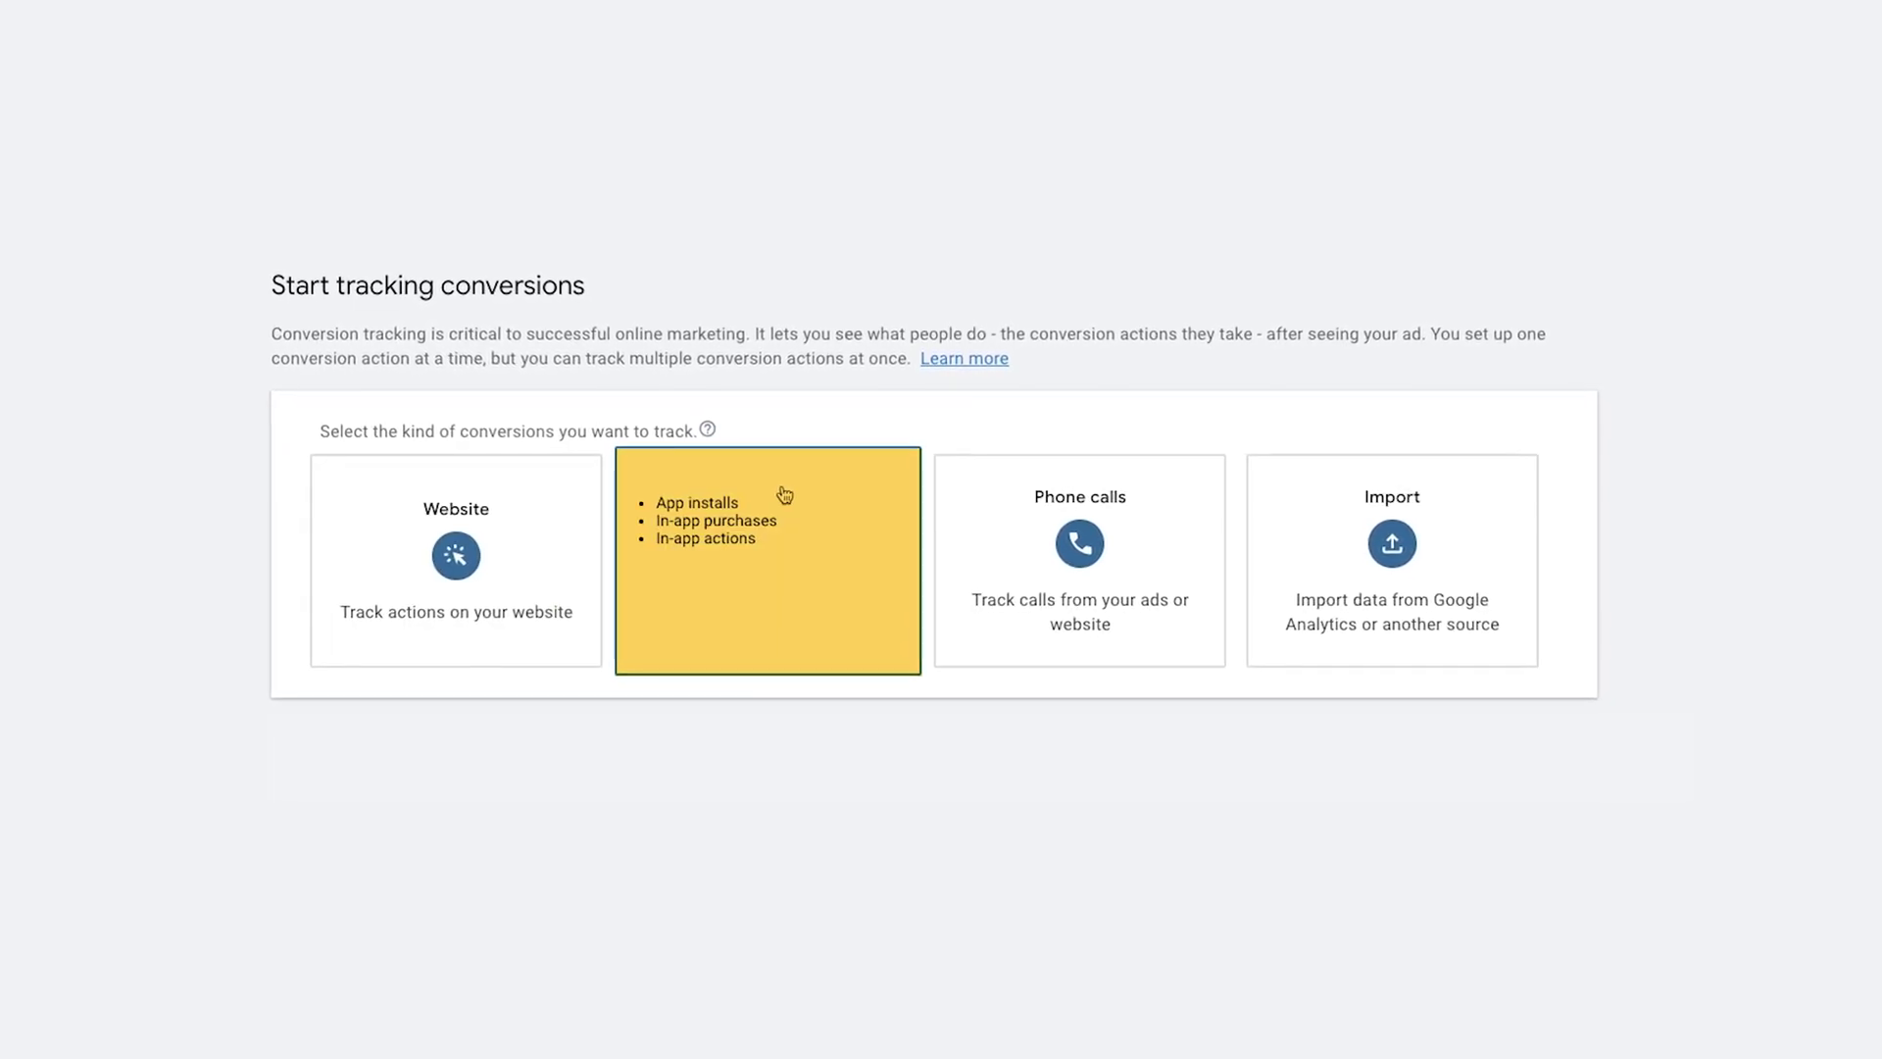
pyautogui.moveTo(983, 601)
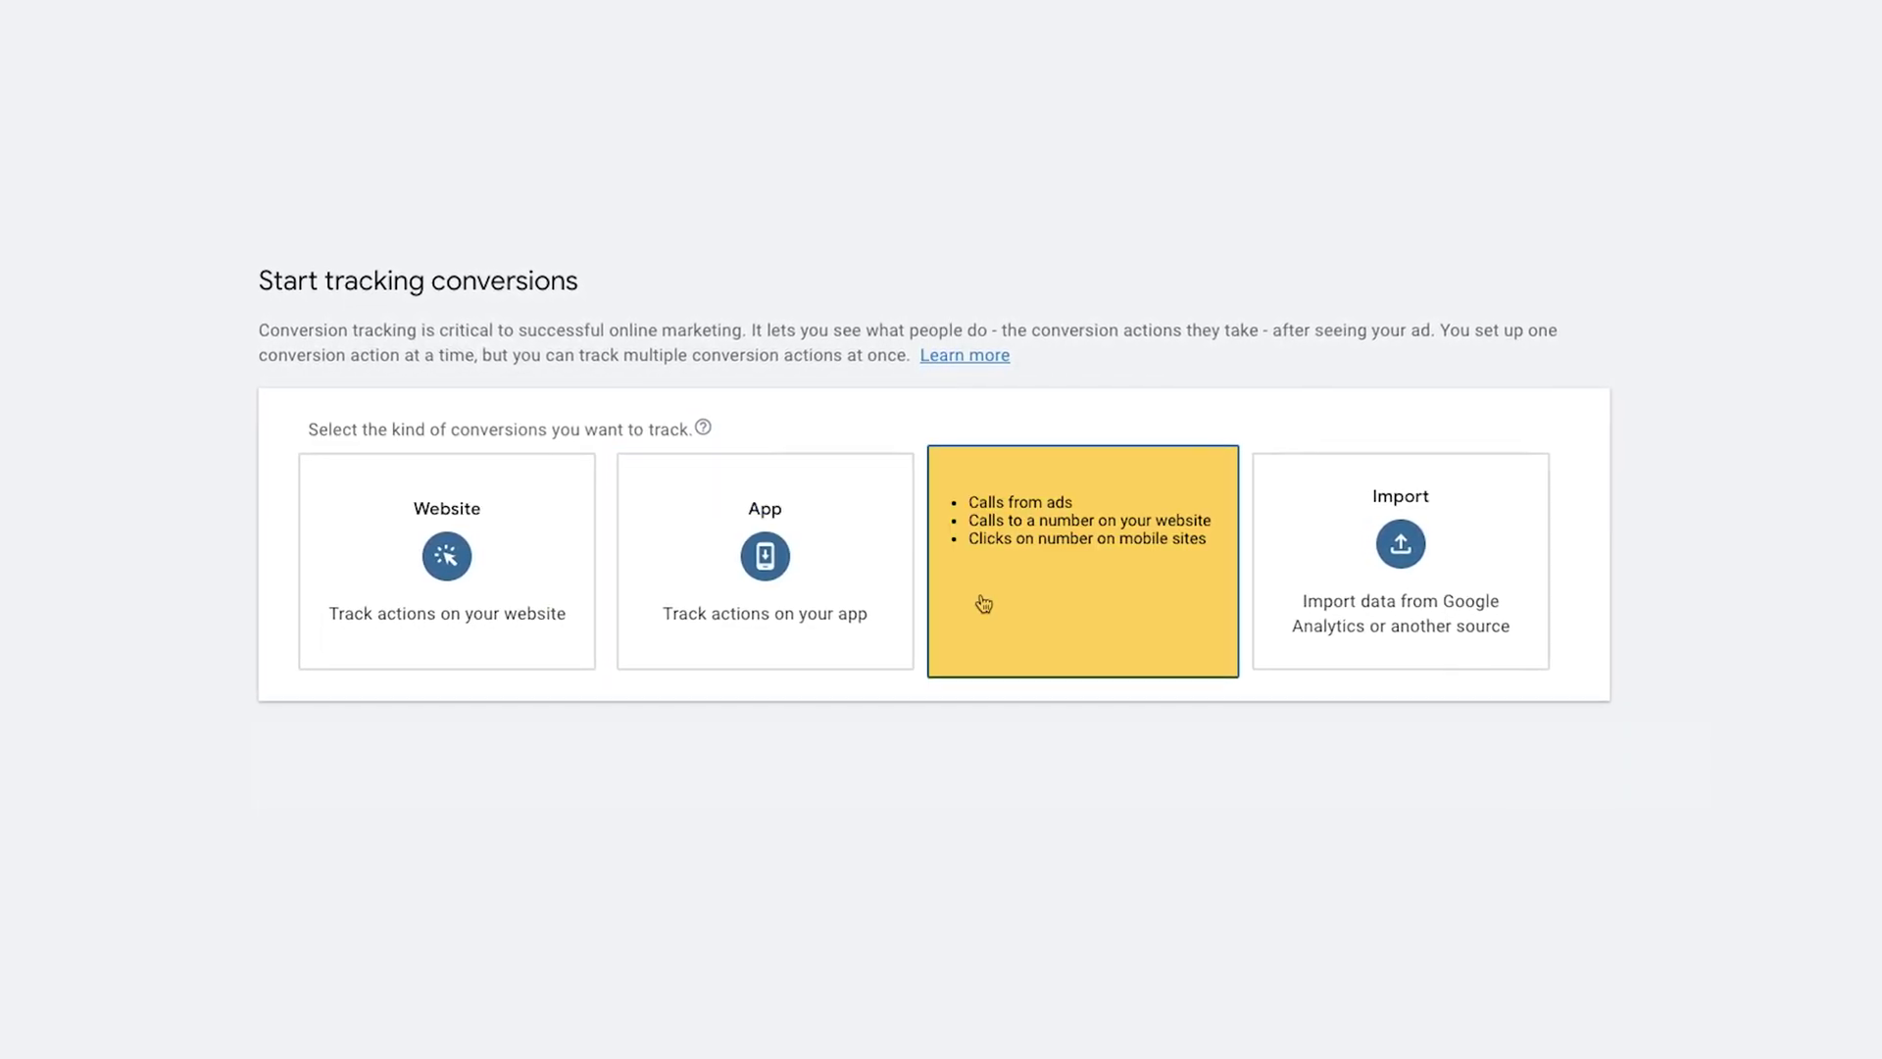
pyautogui.moveTo(1368, 615)
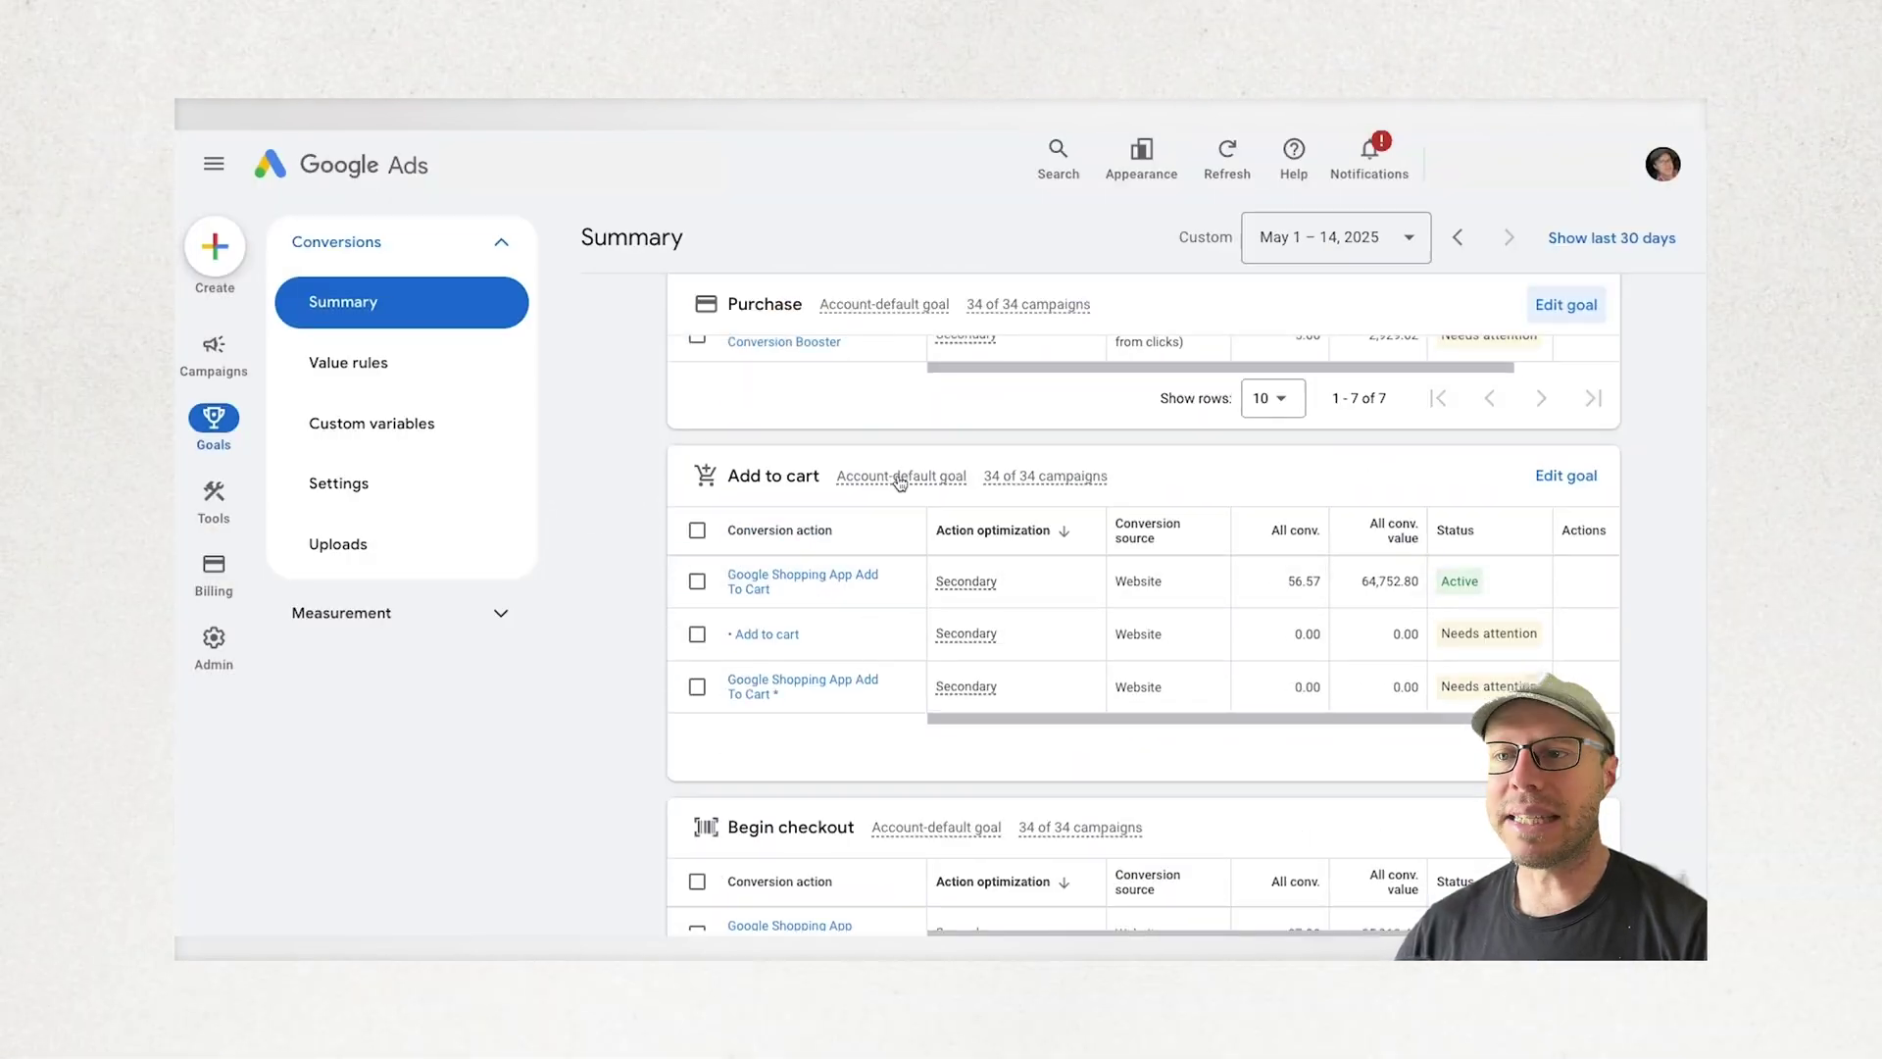
pyautogui.scroll(5, 863, 637)
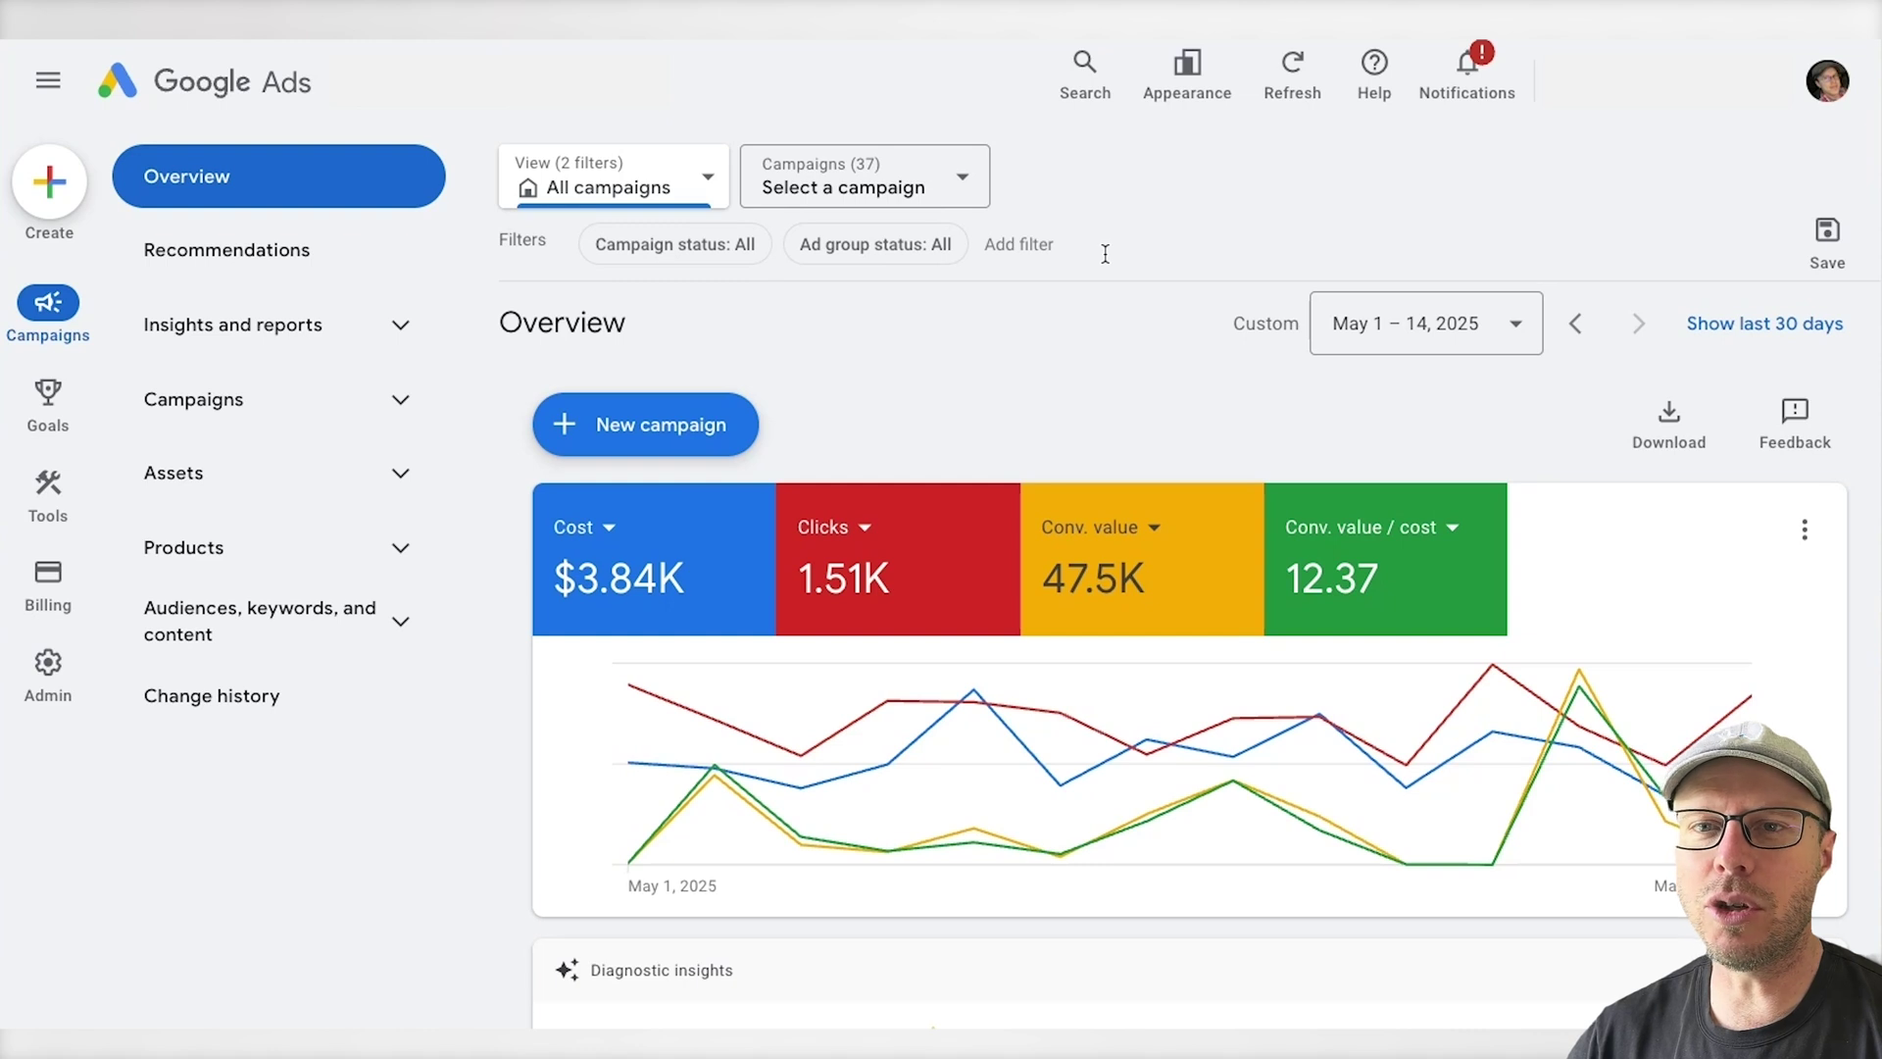
# - Open Goals to reach the Conversions Summary and scroll through the listed goals and their actions
pyautogui.moveTo(49, 404)
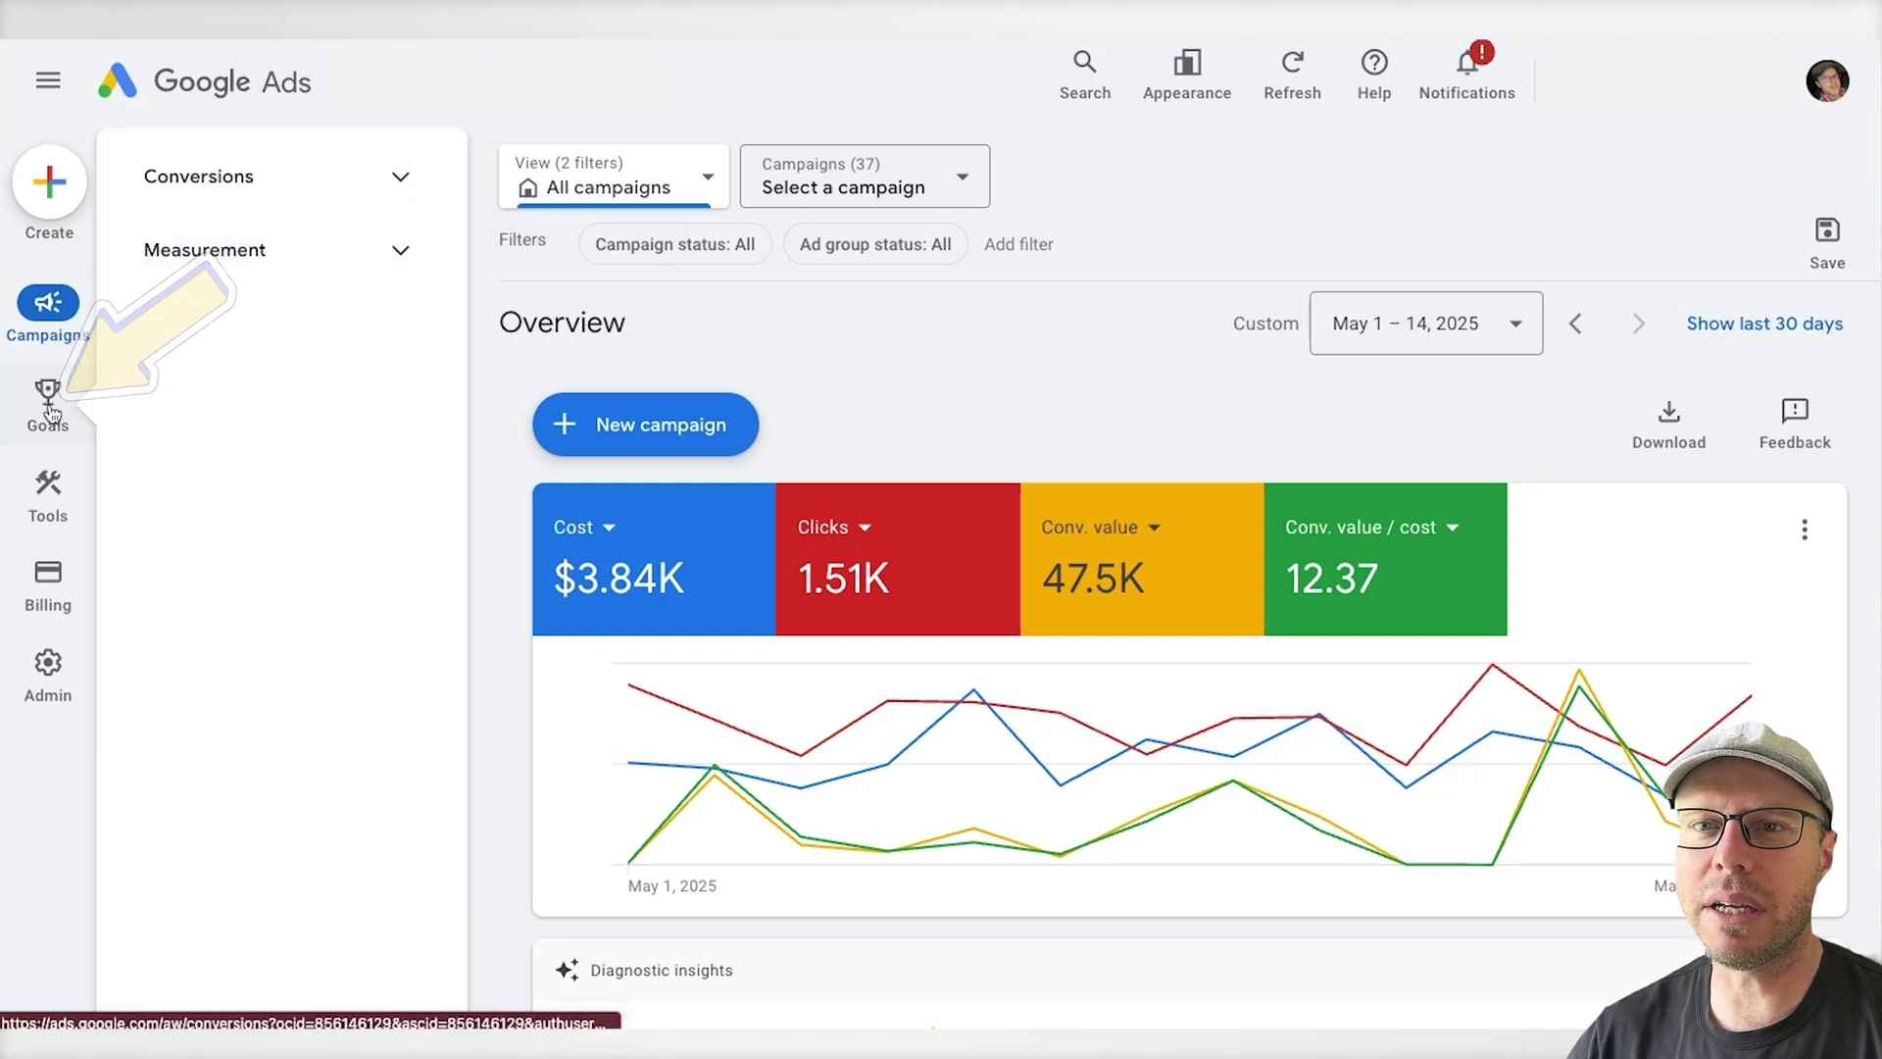
pyautogui.click(49, 404)
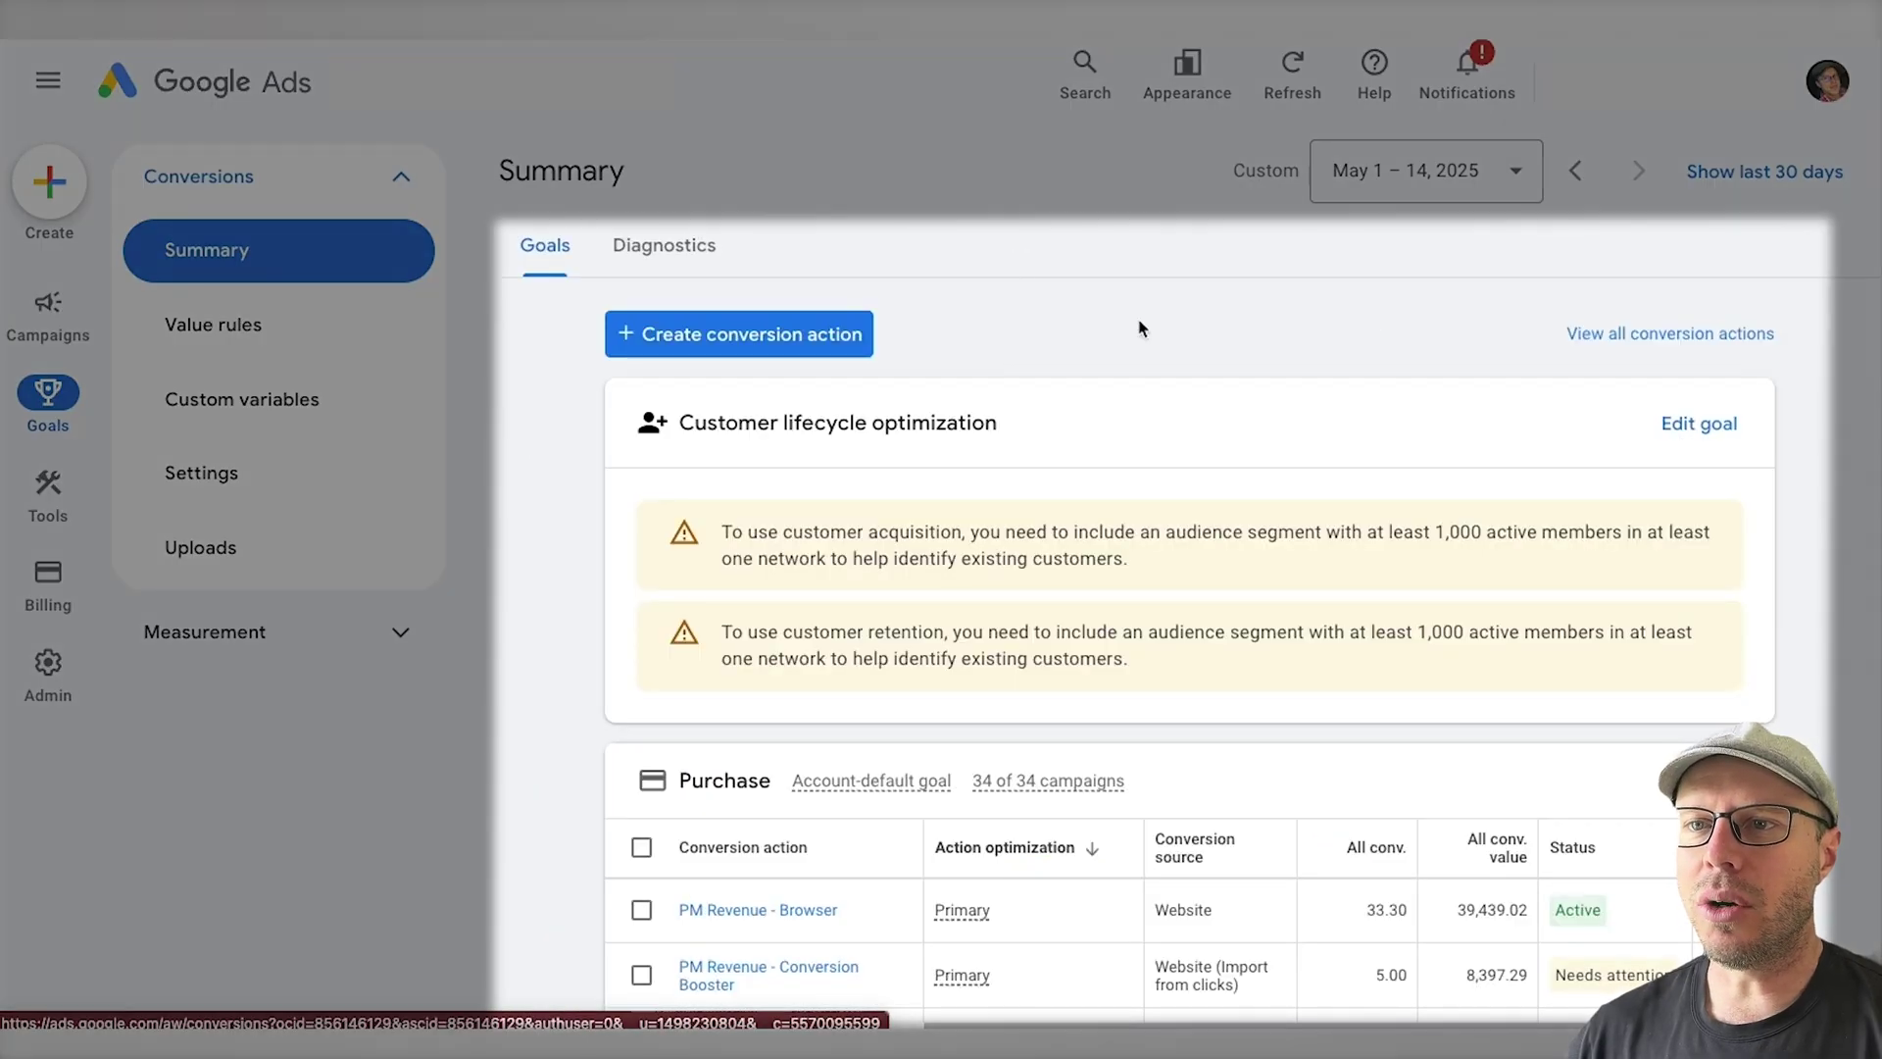
pyautogui.scroll(-4, 1254, 397)
pyautogui.scroll(-6, 836, 493)
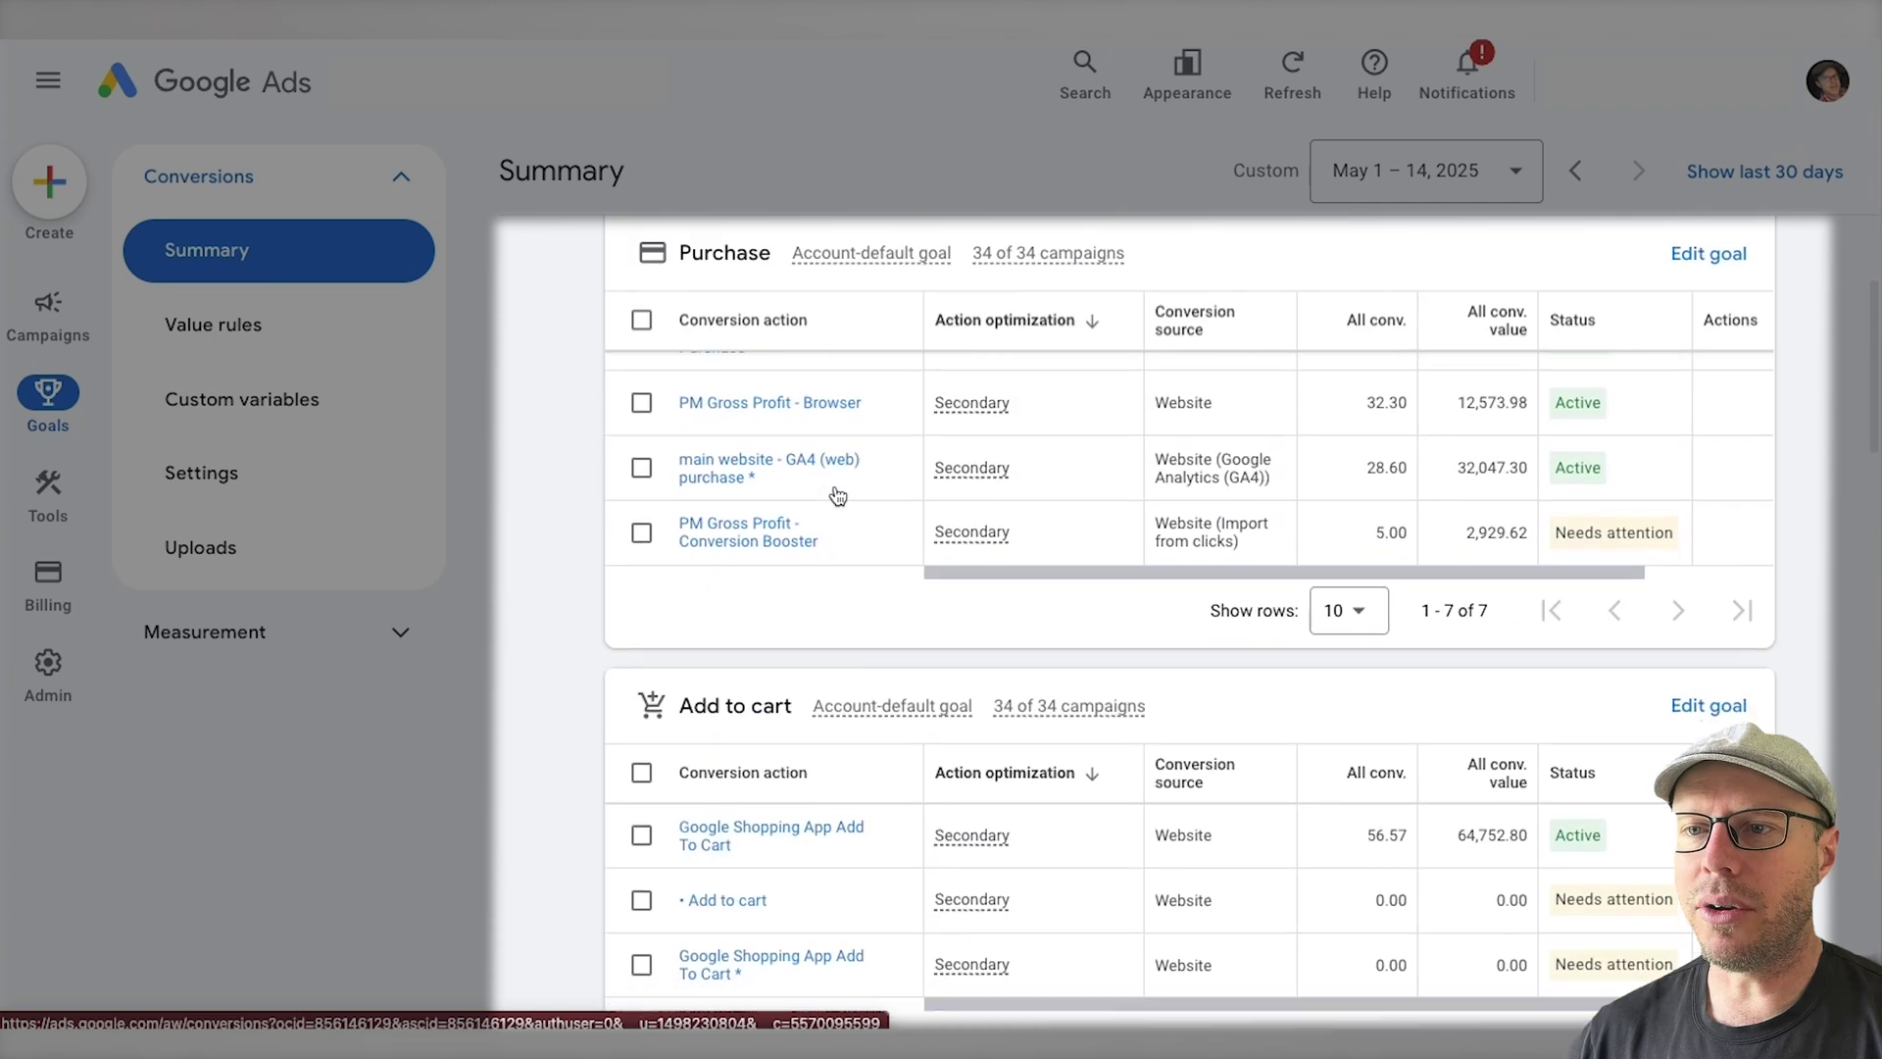
pyautogui.scroll(-6, 836, 493)
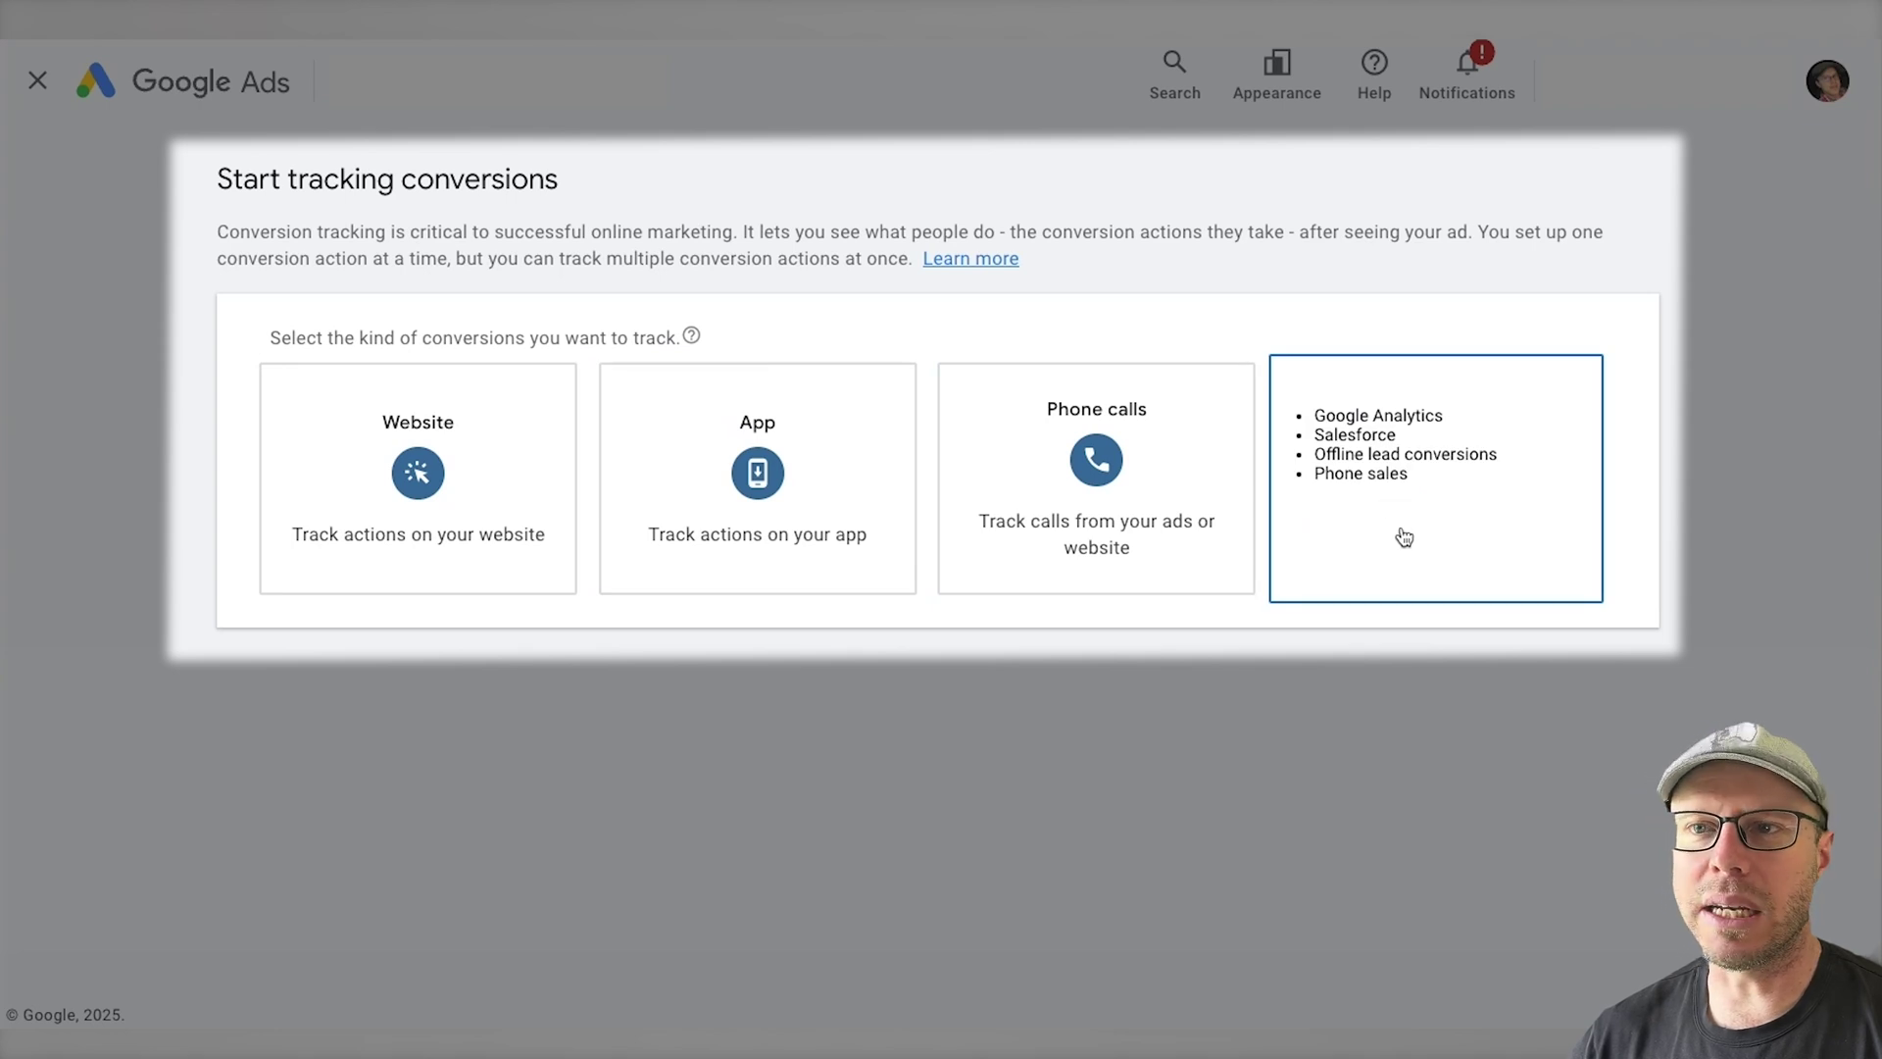
pyautogui.click(36, 83)
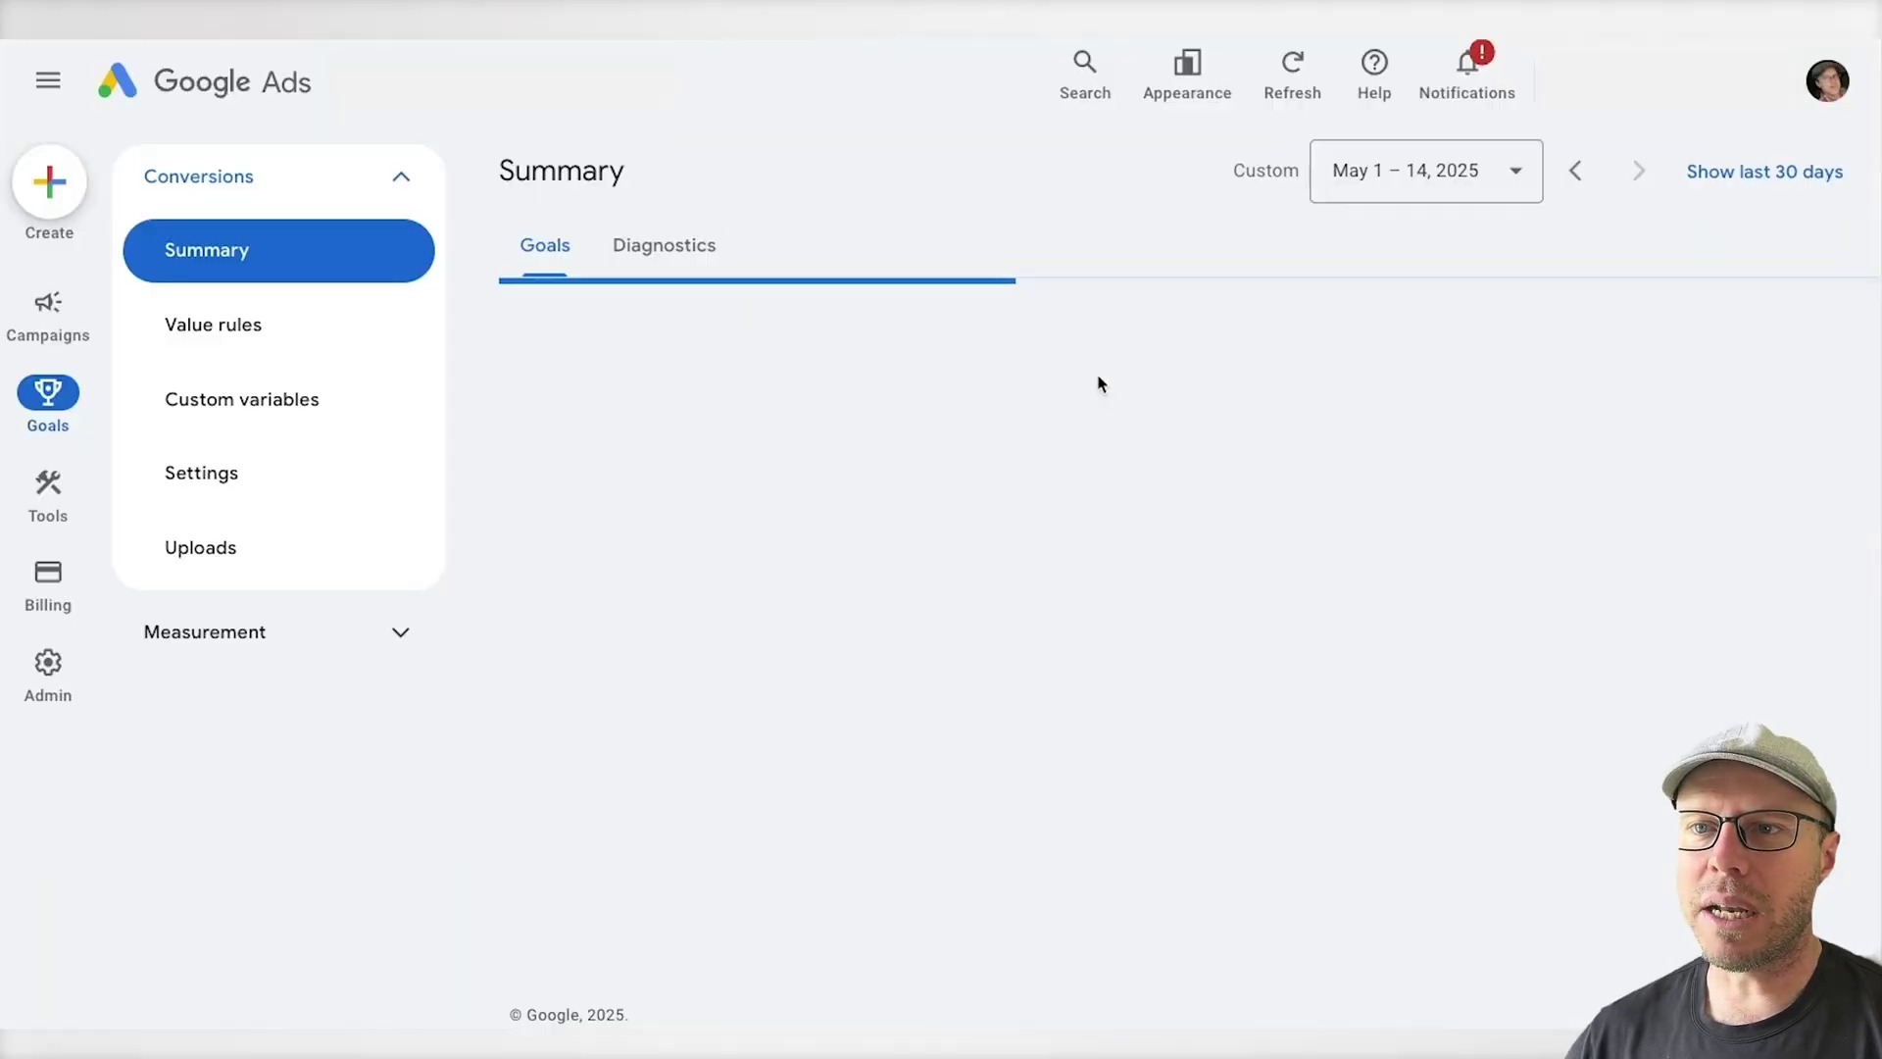
pyautogui.scroll(3, 1199, 551)
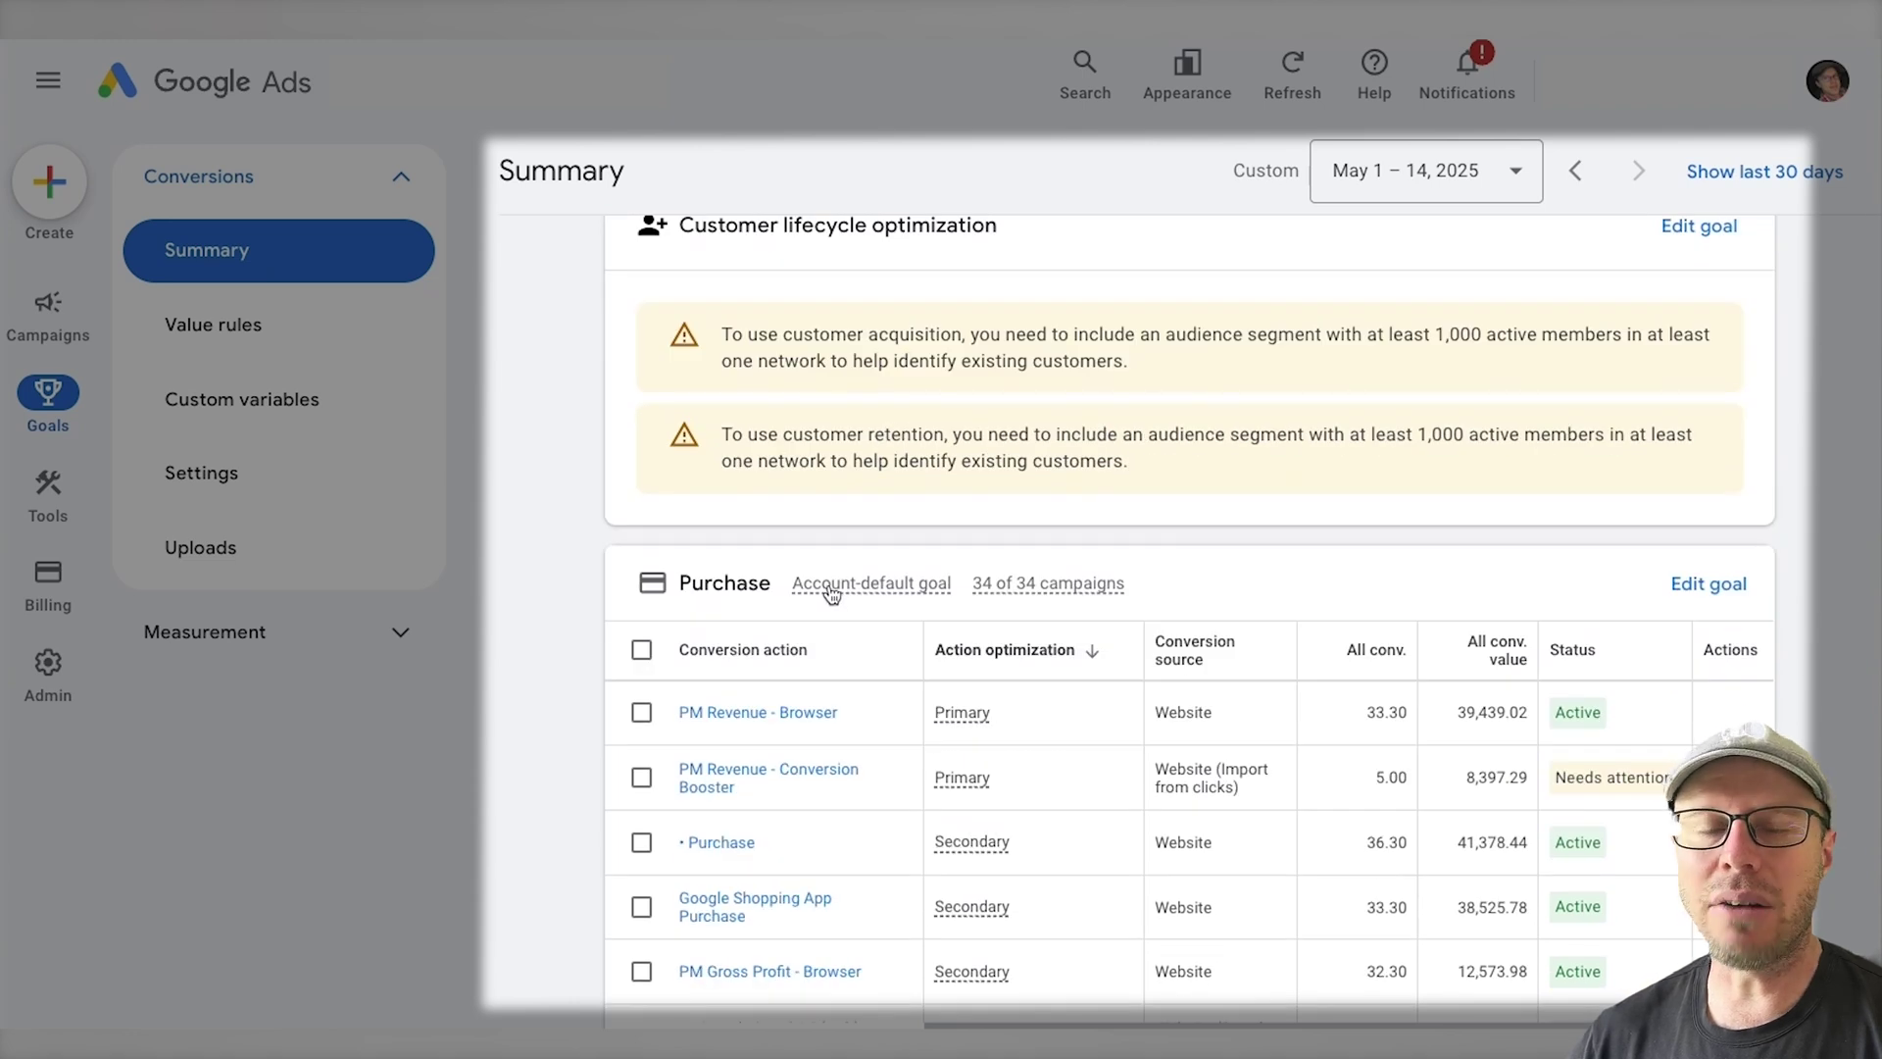
pyautogui.moveTo(829, 591)
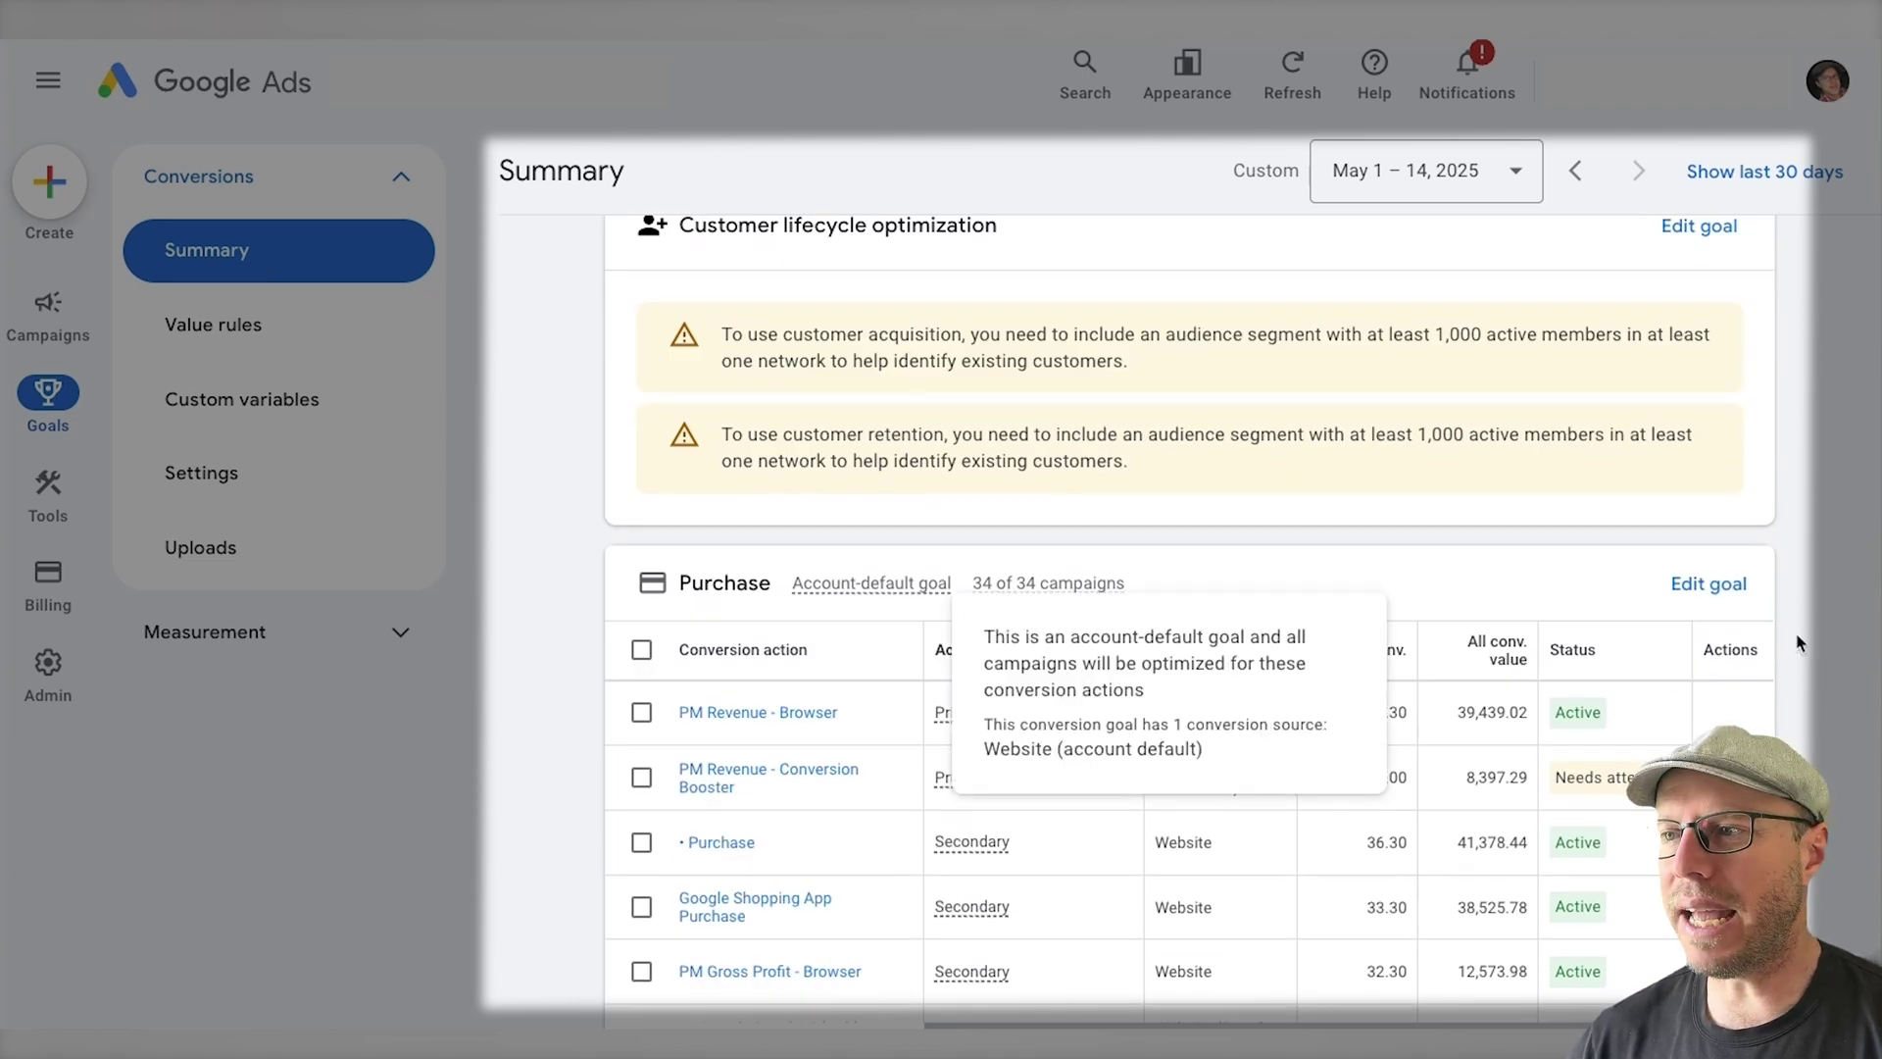
pyautogui.click(1709, 585)
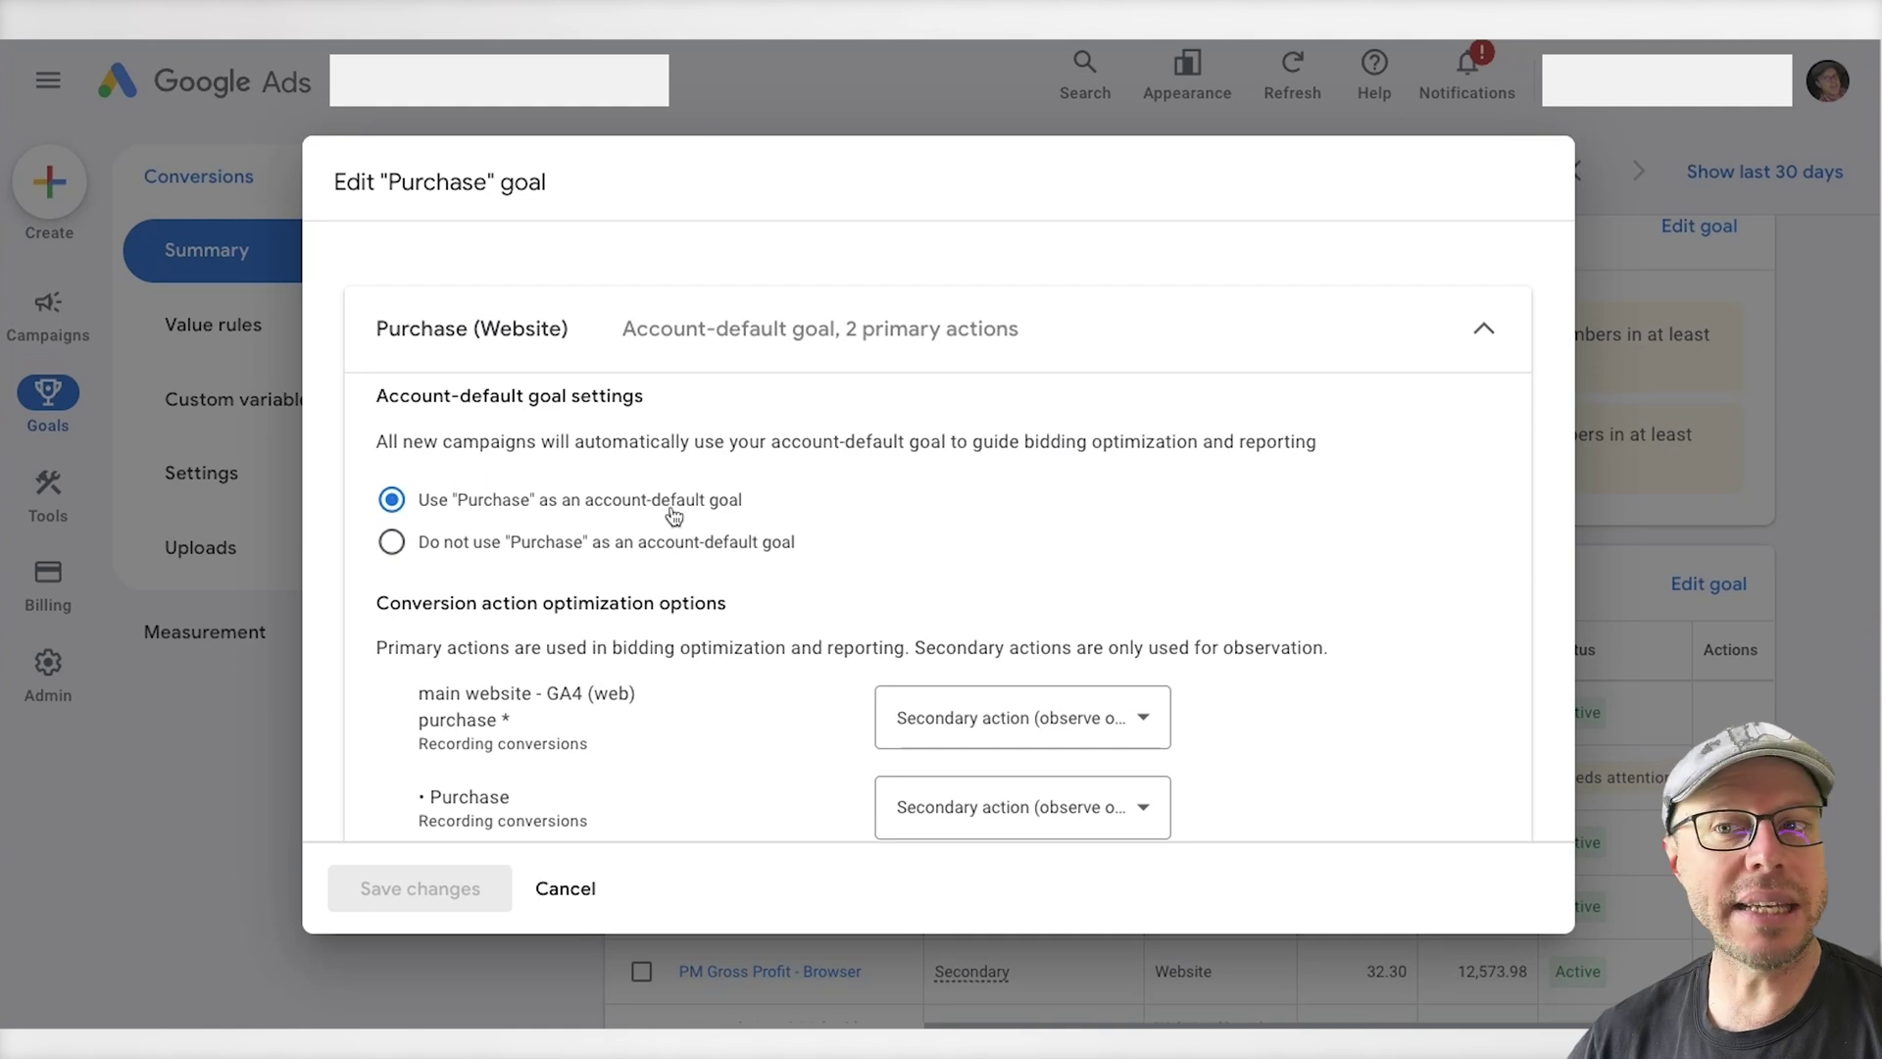
pyautogui.press('Escape')
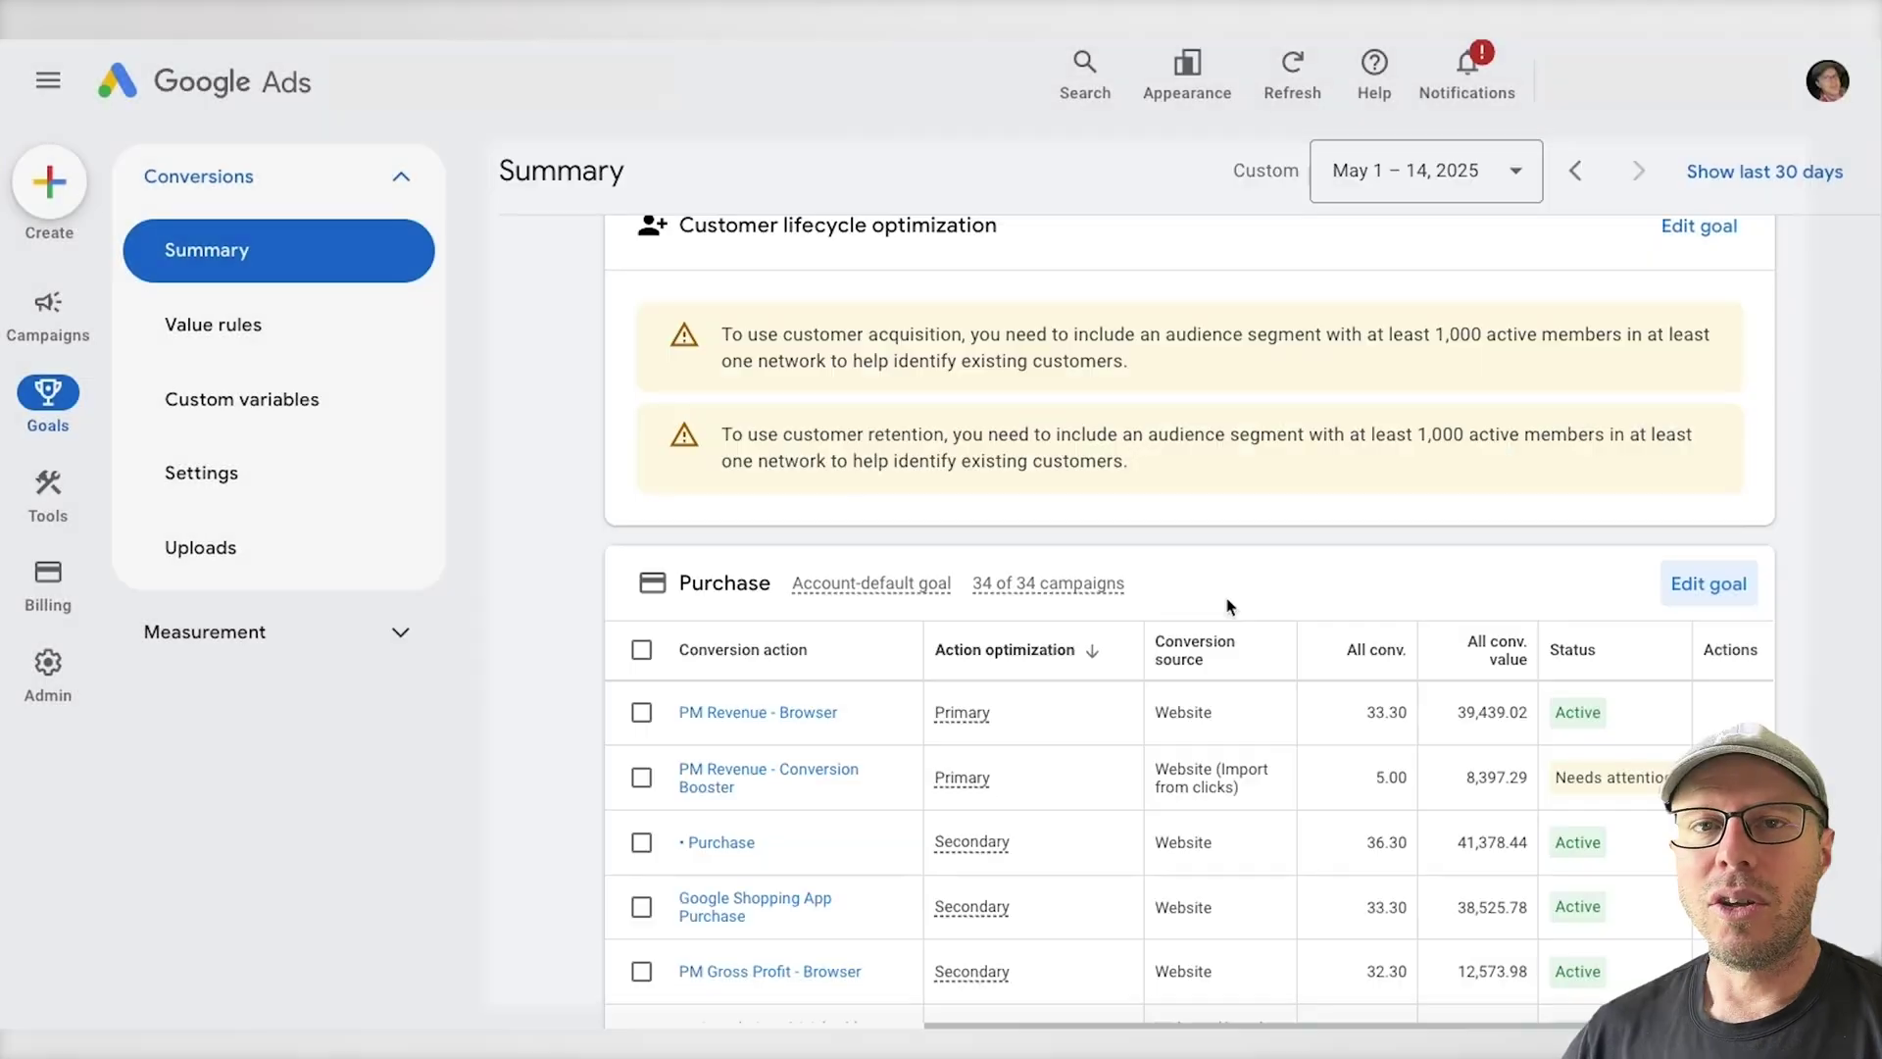
pyautogui.scroll(-5, 1207, 604)
pyautogui.scroll(-3, 1207, 604)
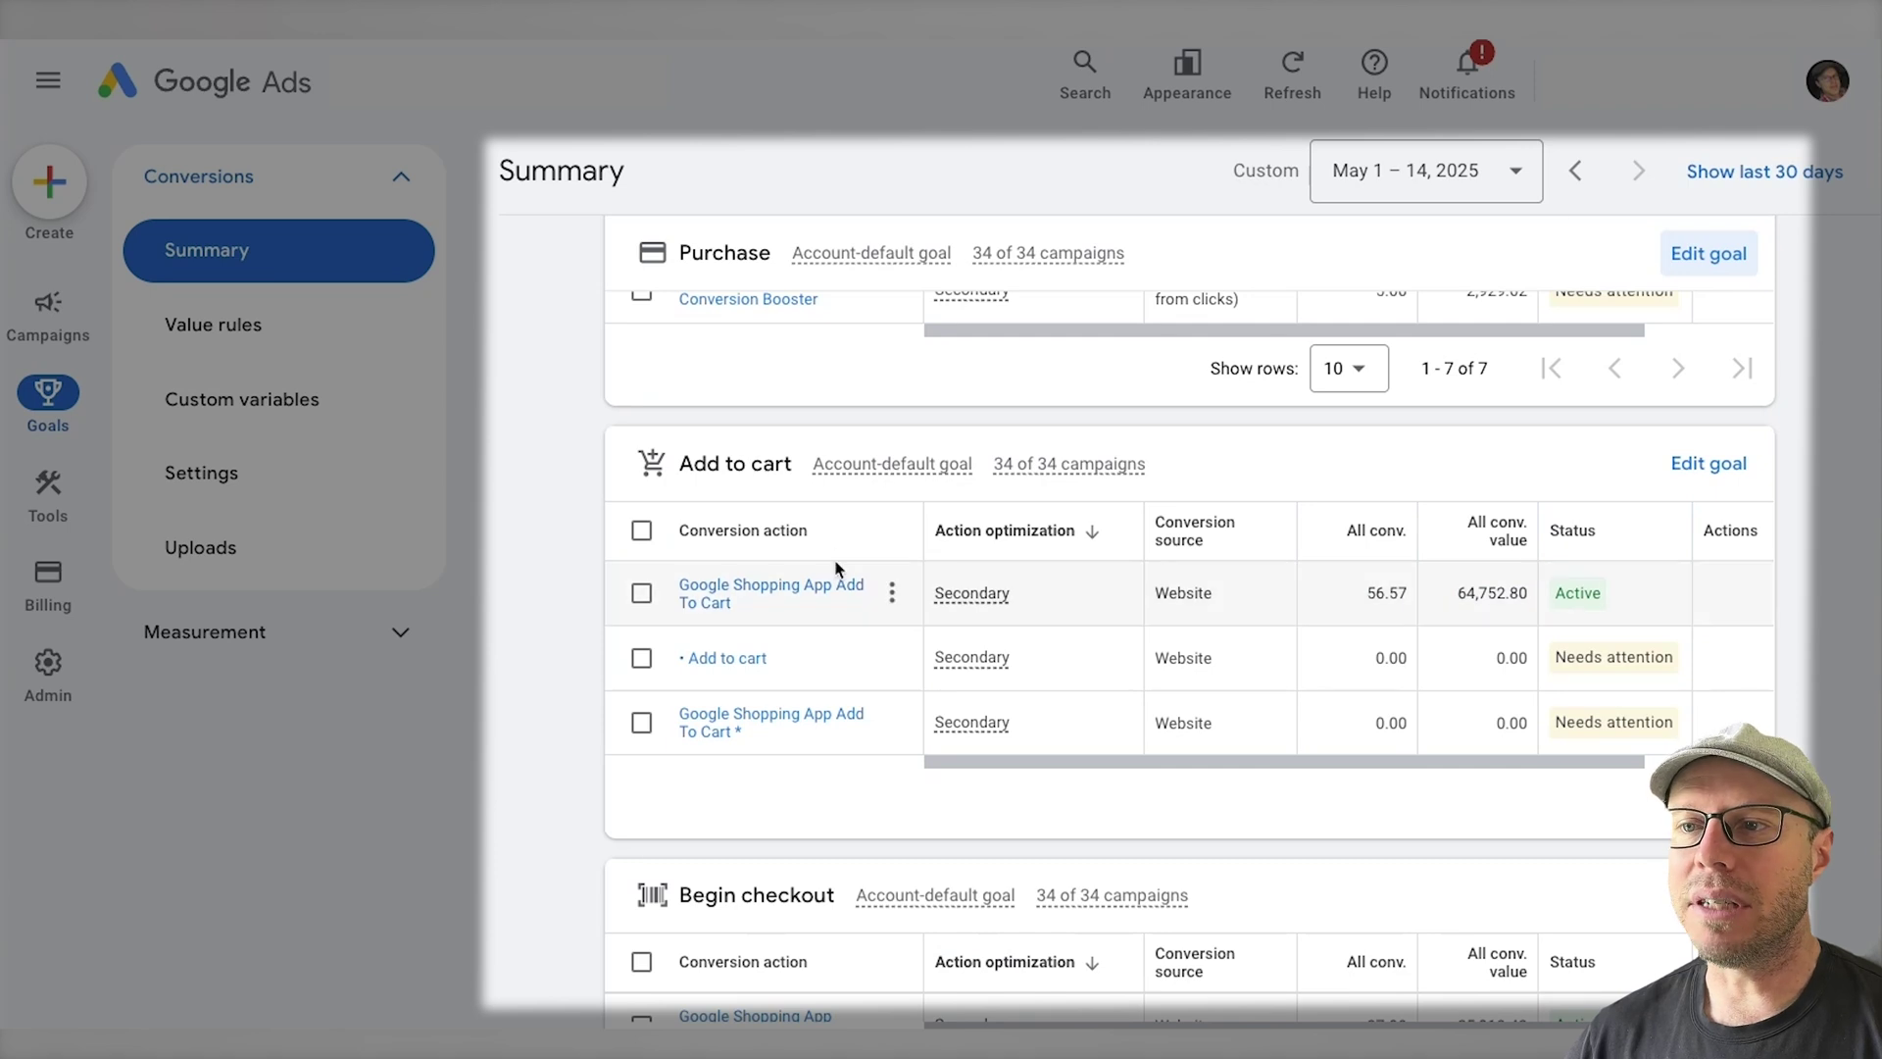
pyautogui.scroll(7, 836, 731)
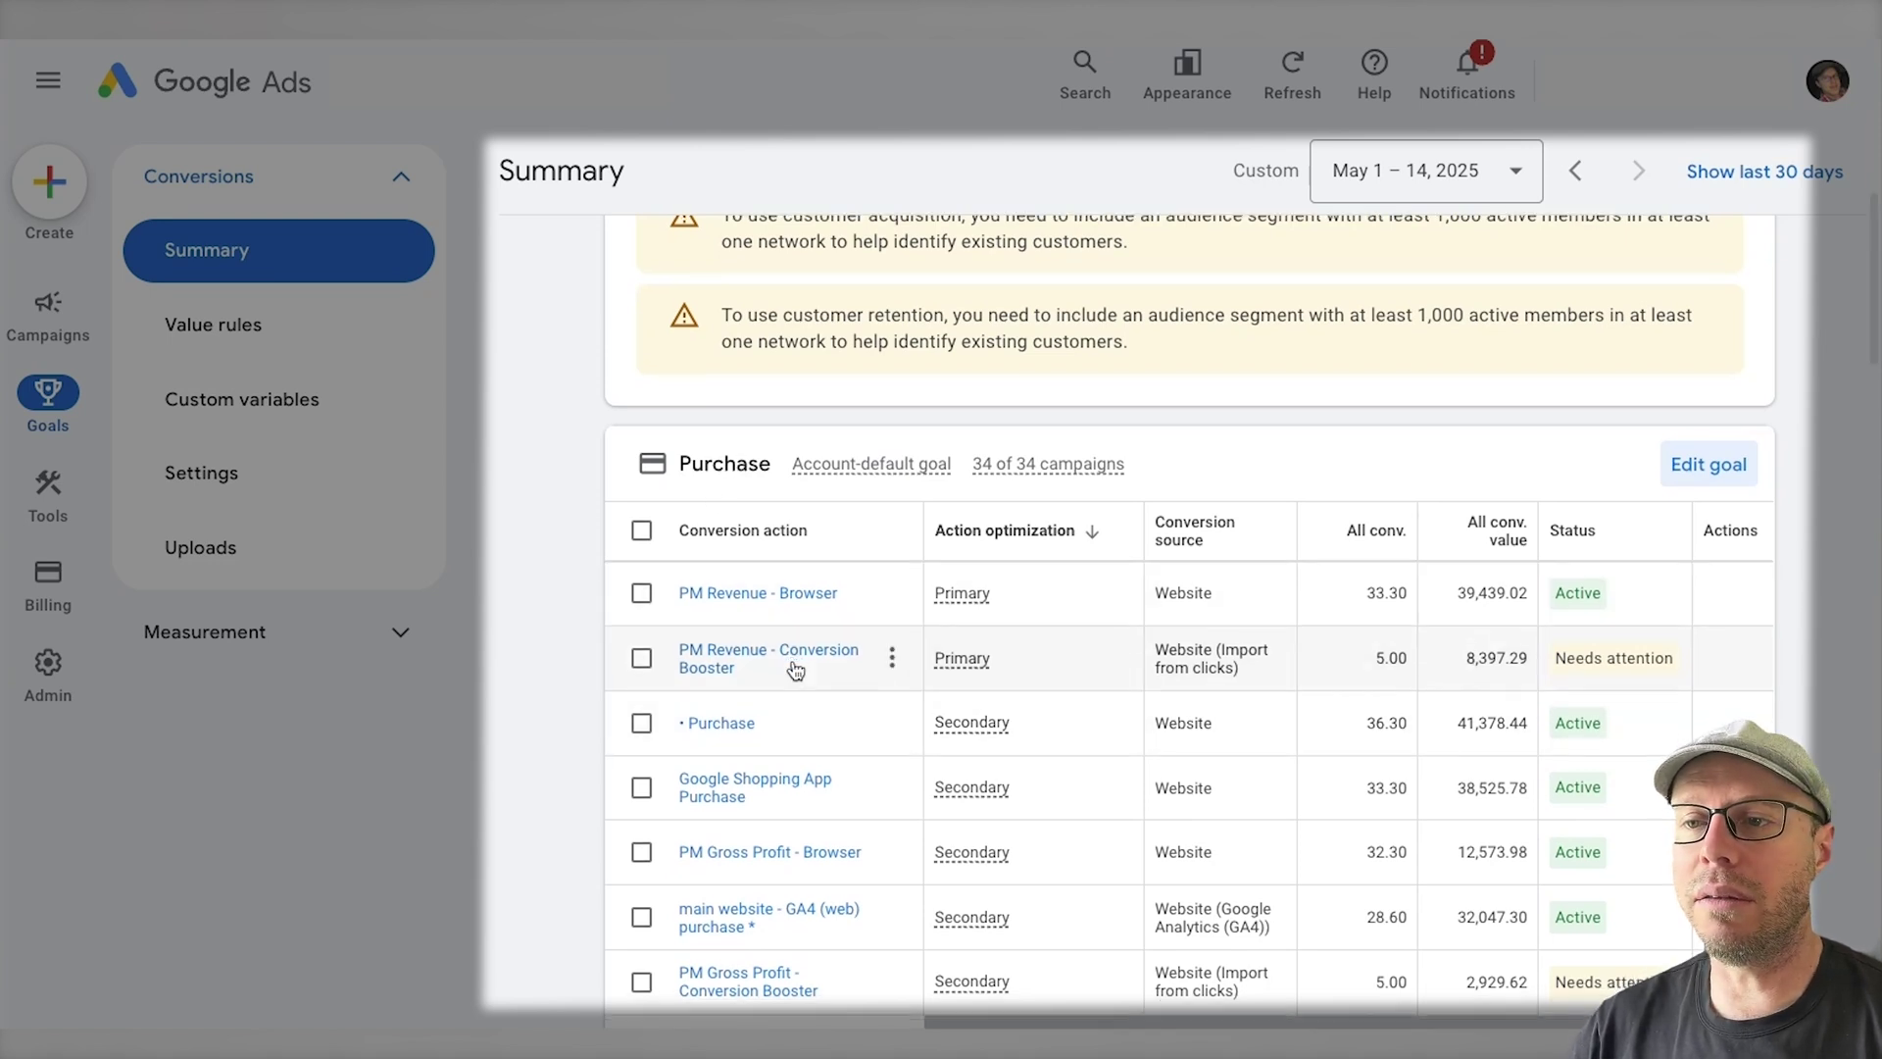
# - Expand the Custom goals section at the bottom of the summary and start adding a custom goal
pyautogui.scroll(-10, 789, 671)
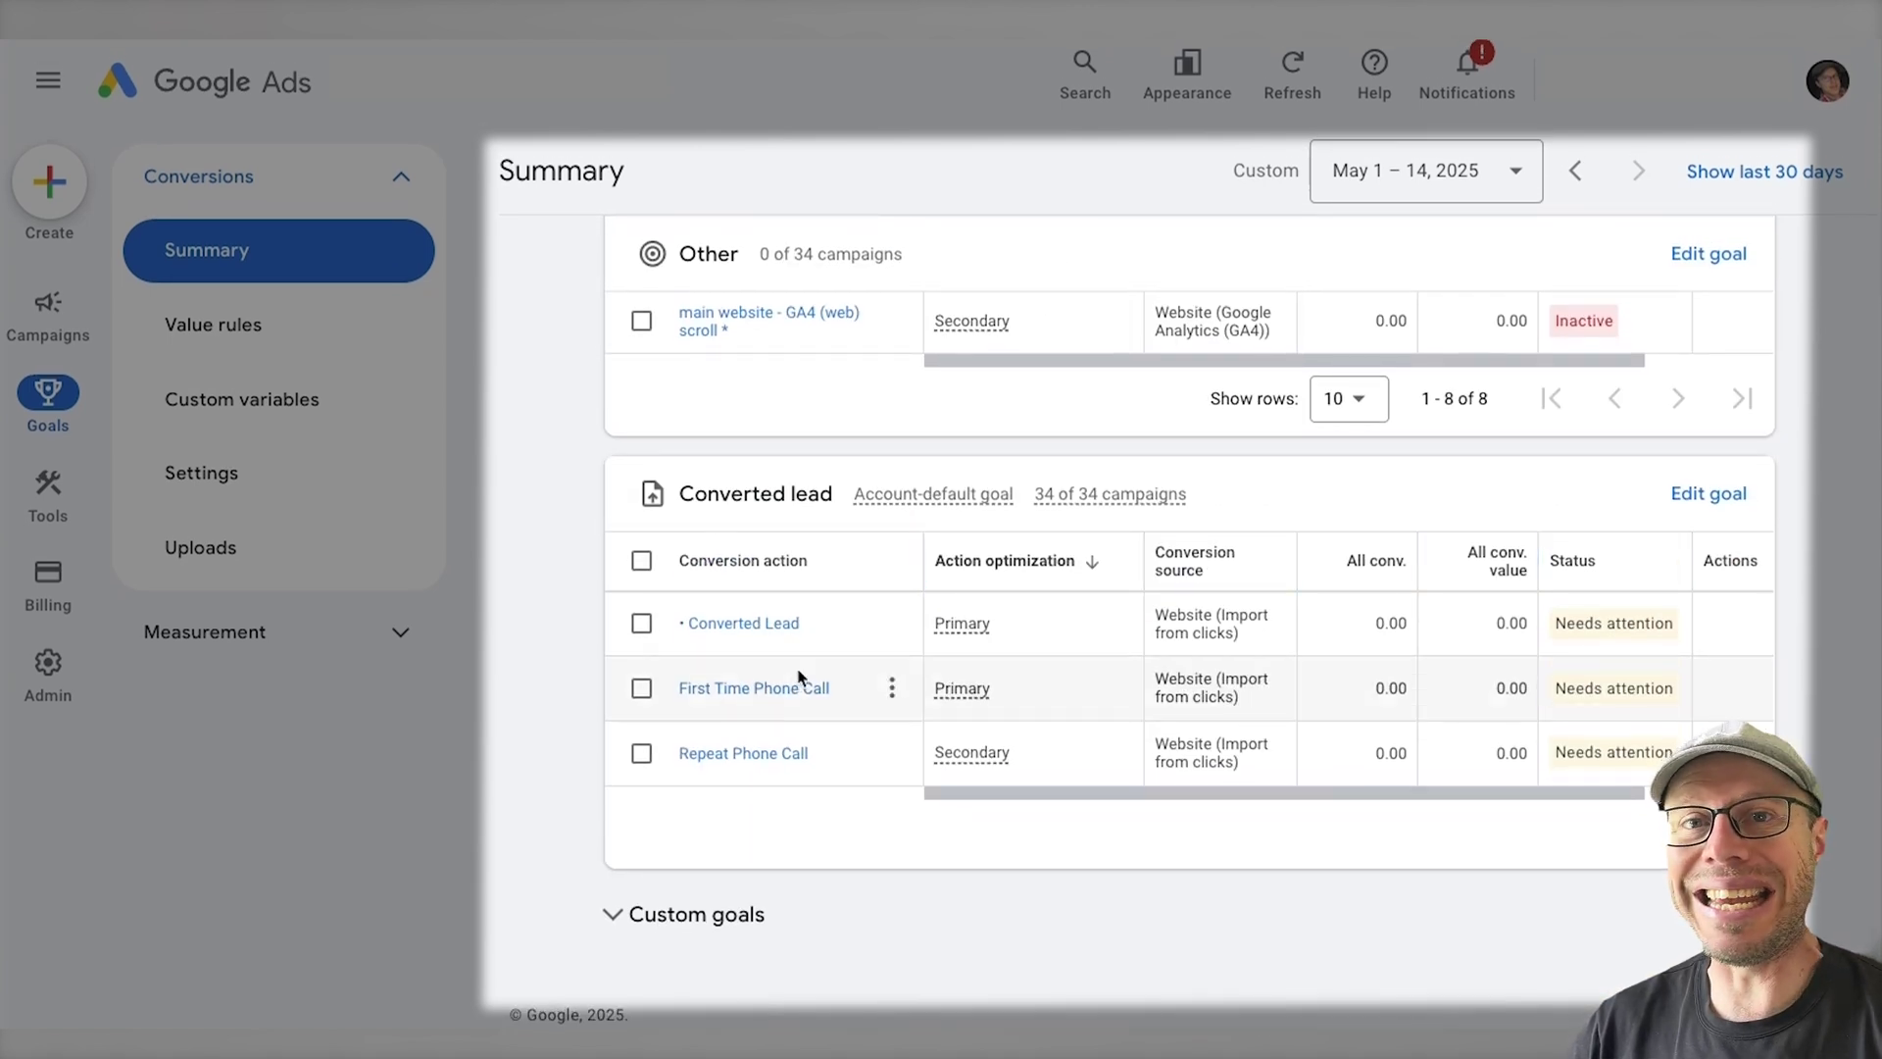
pyautogui.click(681, 929)
pyautogui.scroll(-3, 1247, 853)
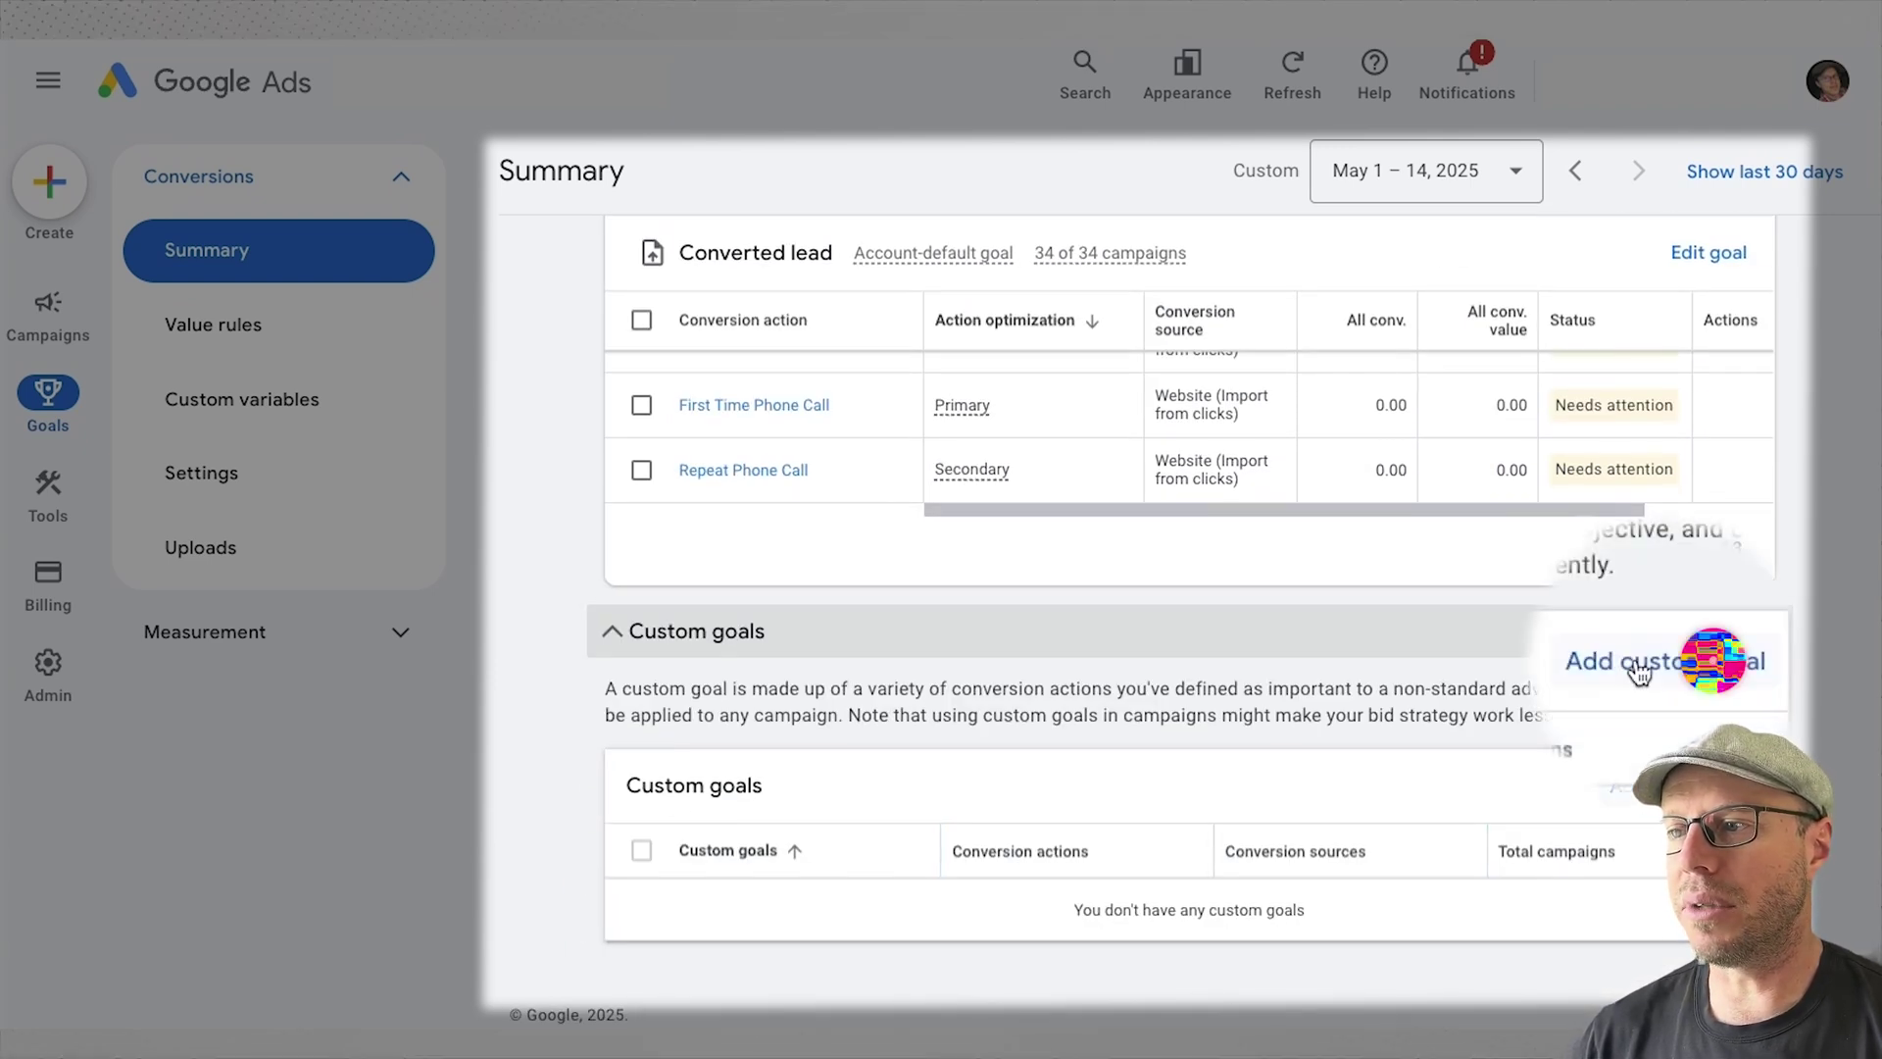
pyautogui.click(1647, 785)
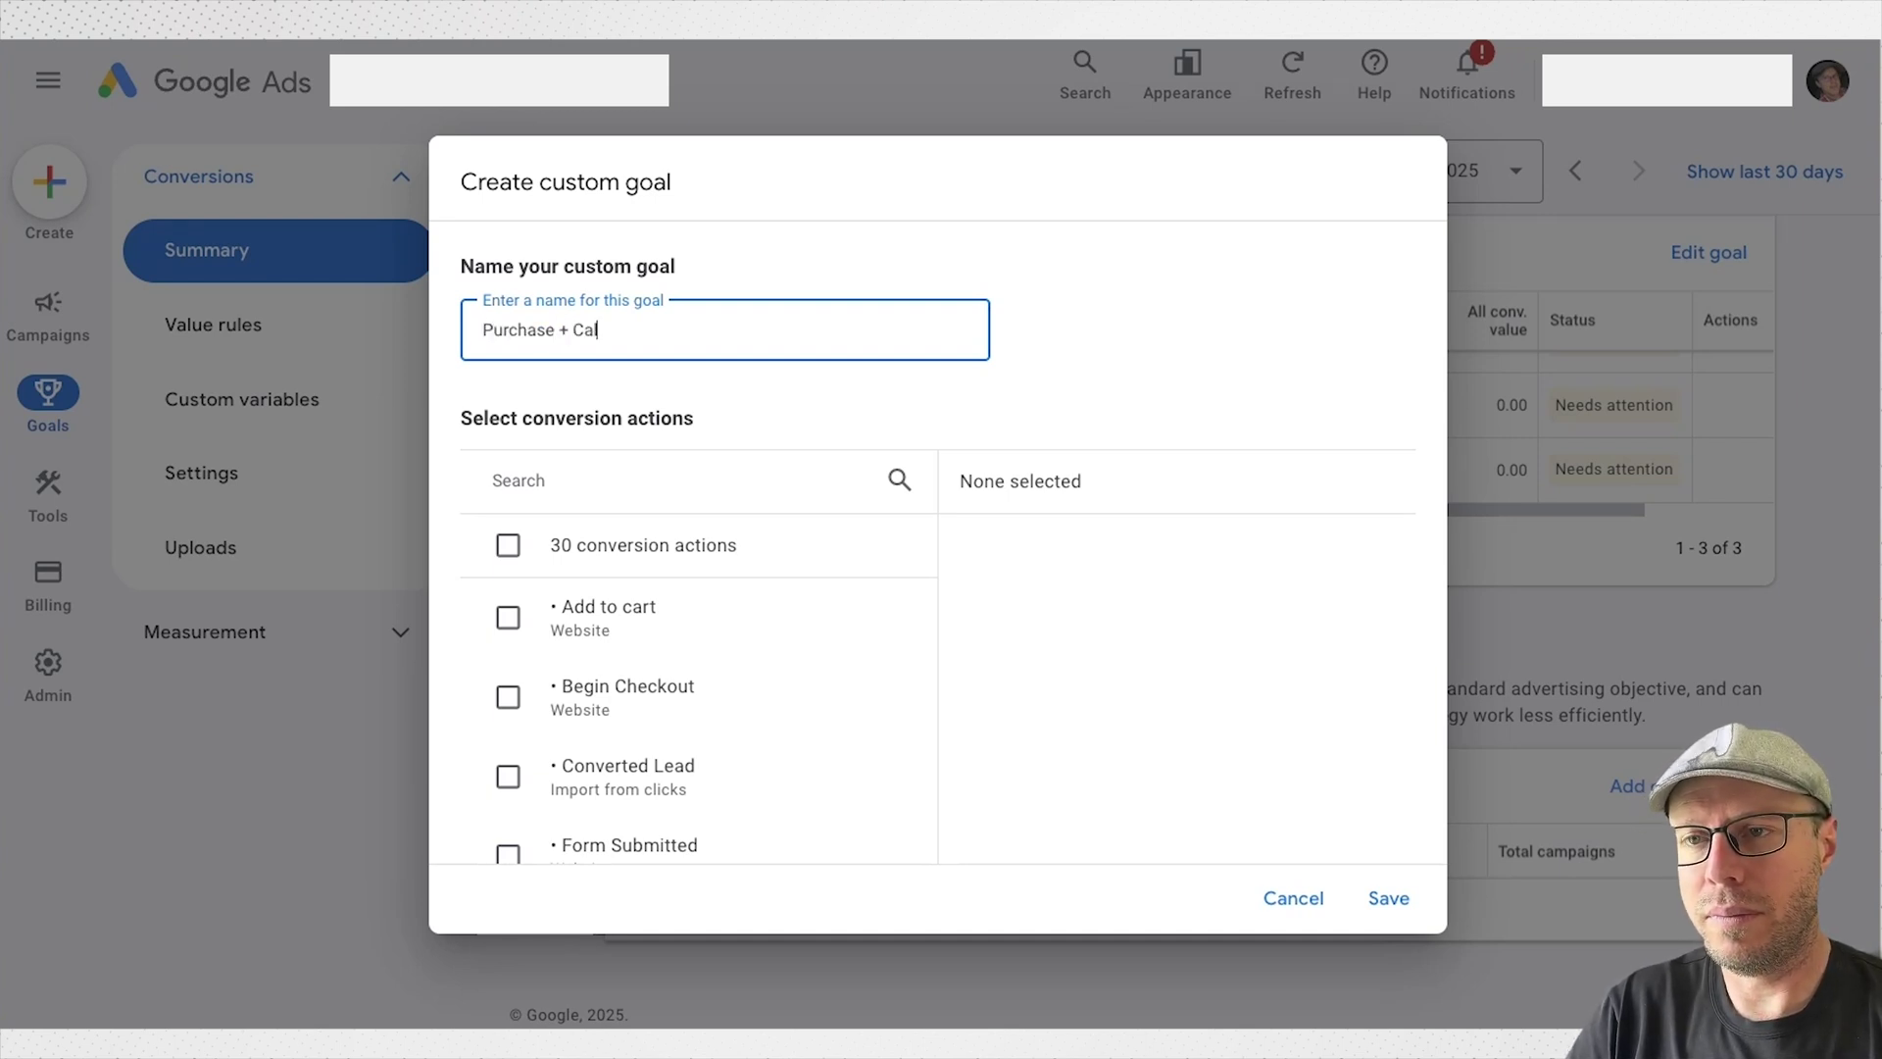
# - Name the goal 'Purchase + Call Purchases' and tick PM Revenue - Browser and PM Revenue - Conversion Booster
pyautogui.write('Purchase + Call Purchases')
pyautogui.scroll(-3, 744, 588)
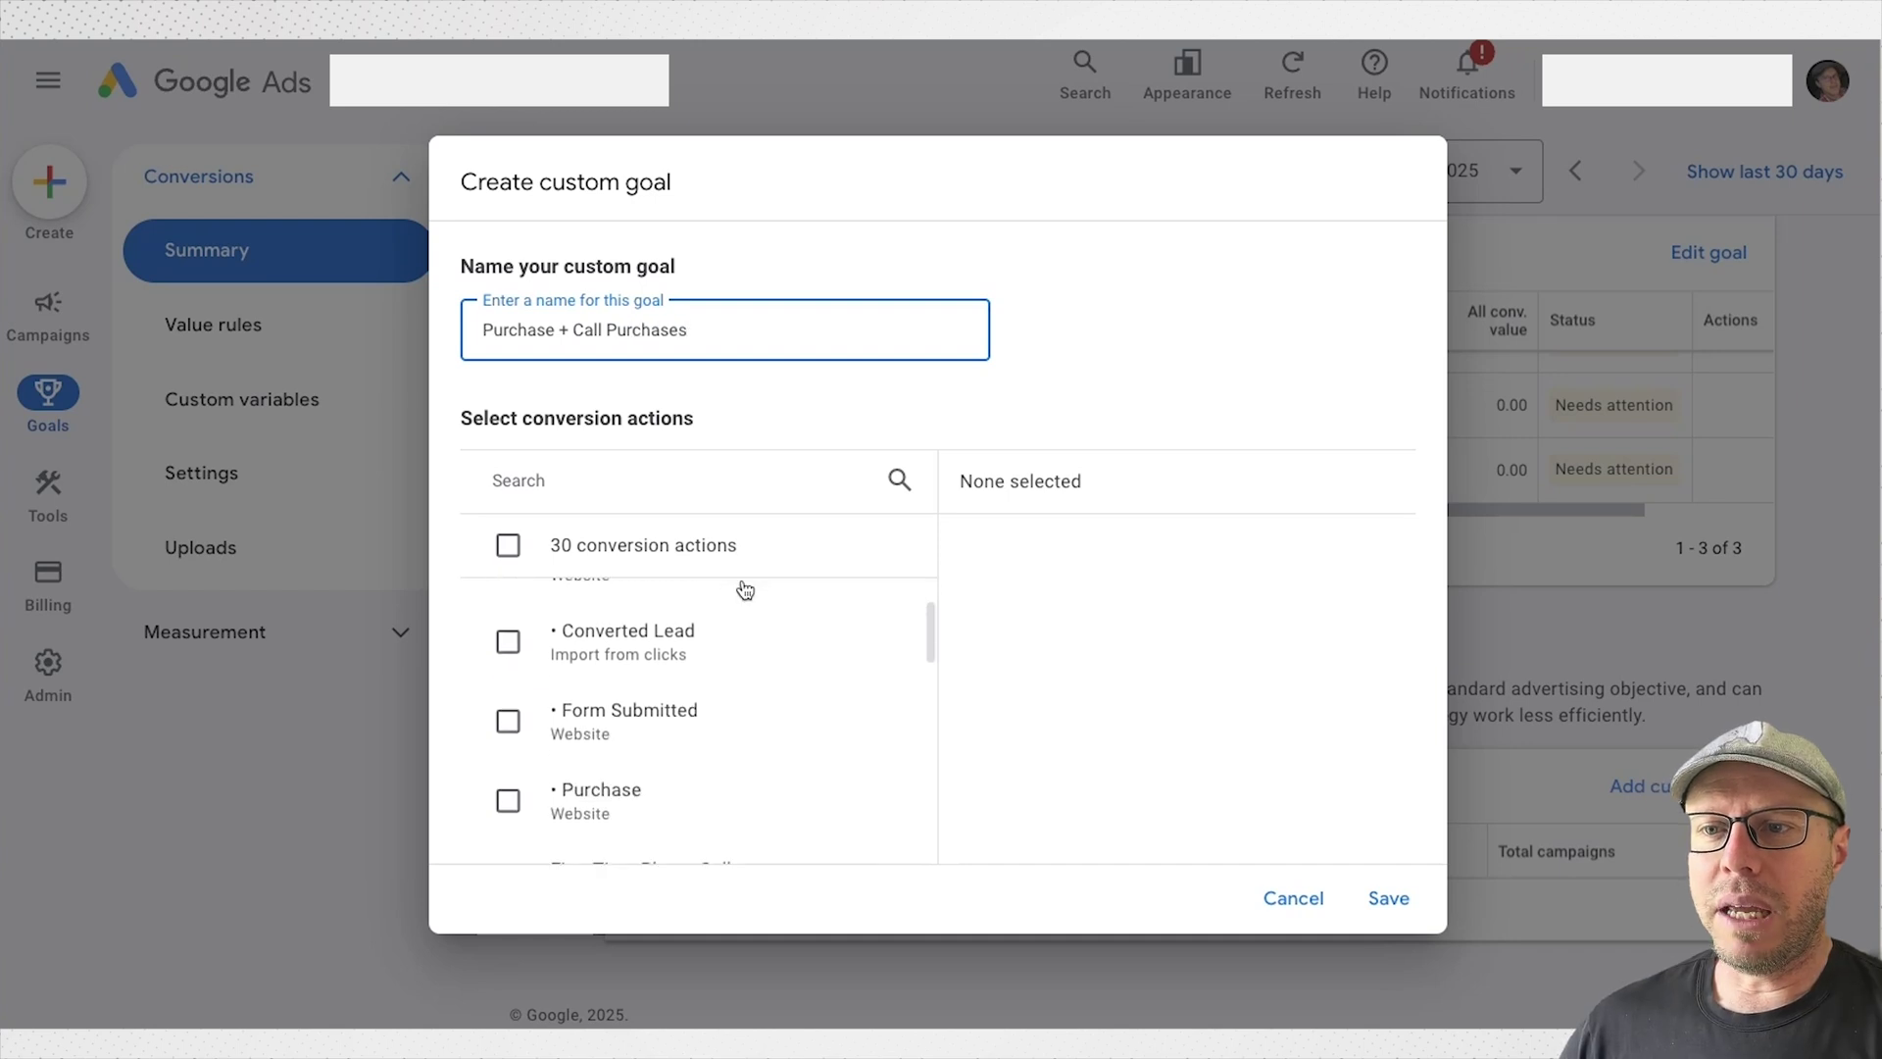
pyautogui.scroll(-2, 677, 665)
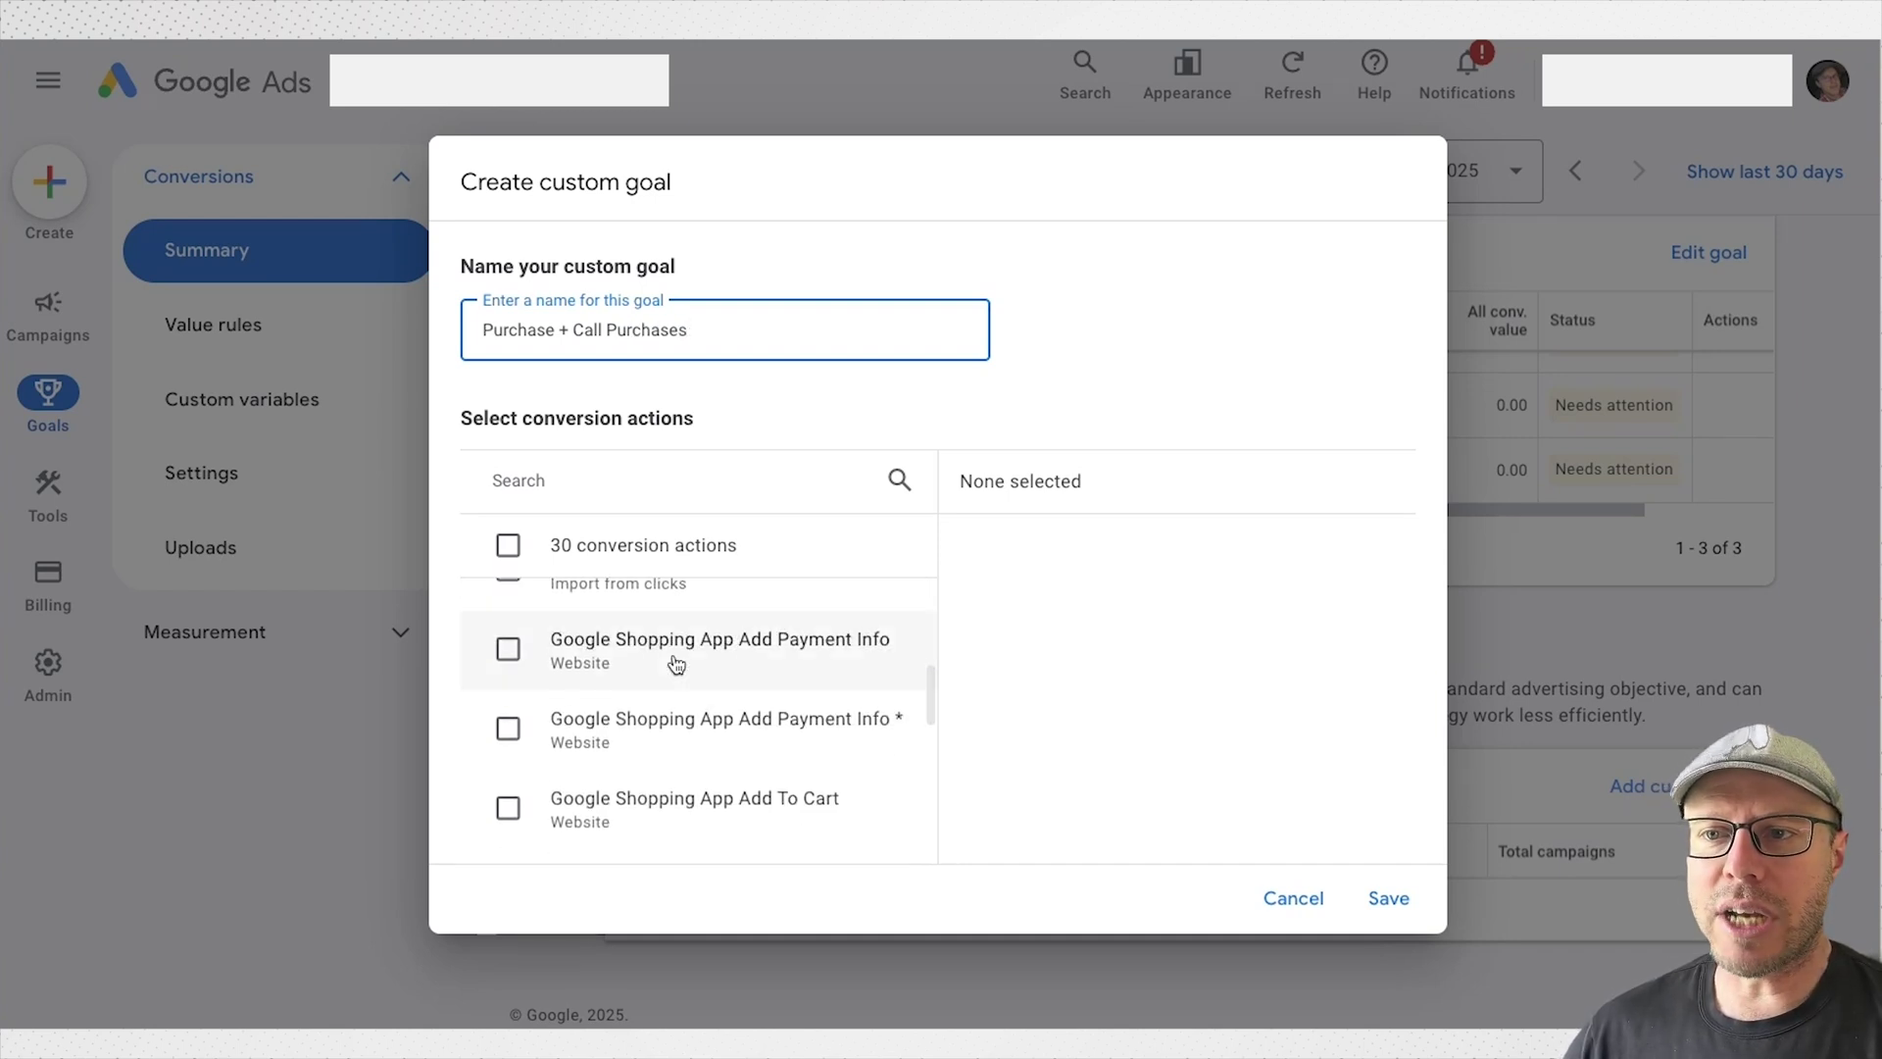
pyautogui.scroll(-3, 676, 665)
pyautogui.scroll(-10, 676, 665)
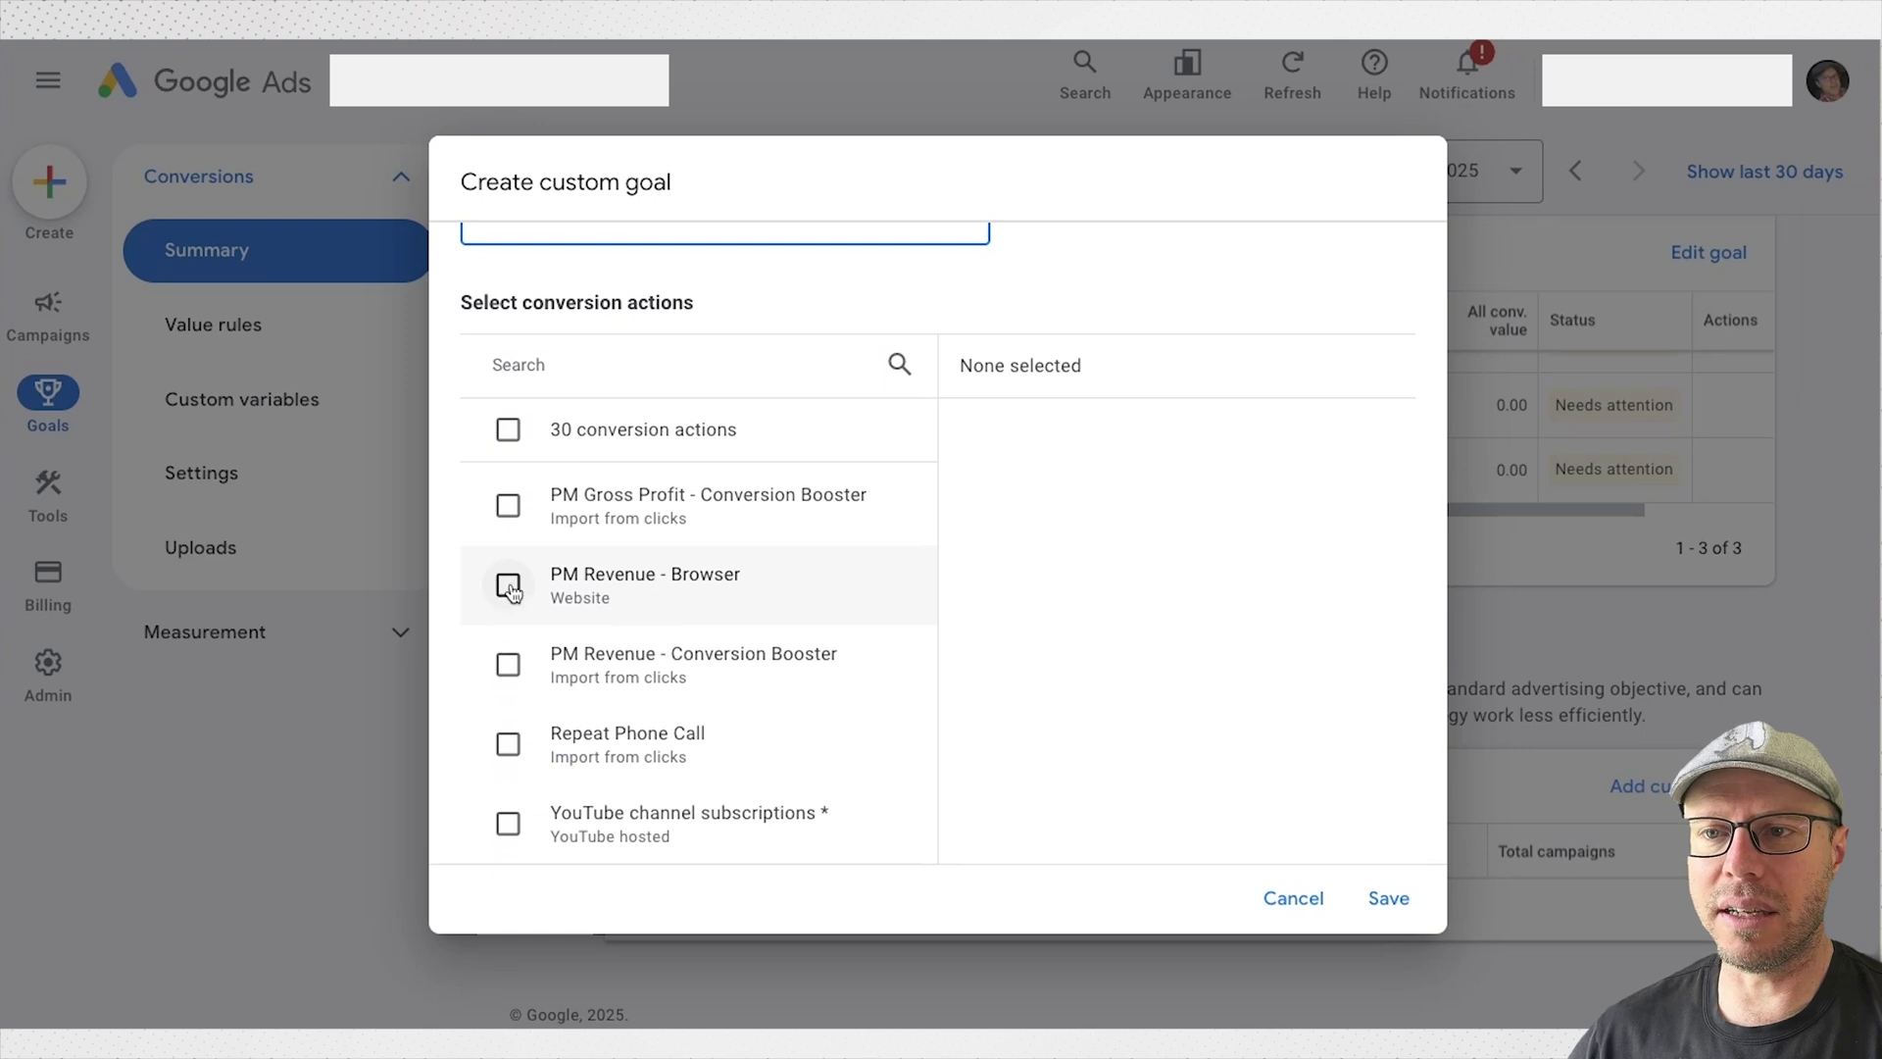
pyautogui.click(508, 588)
pyautogui.click(510, 667)
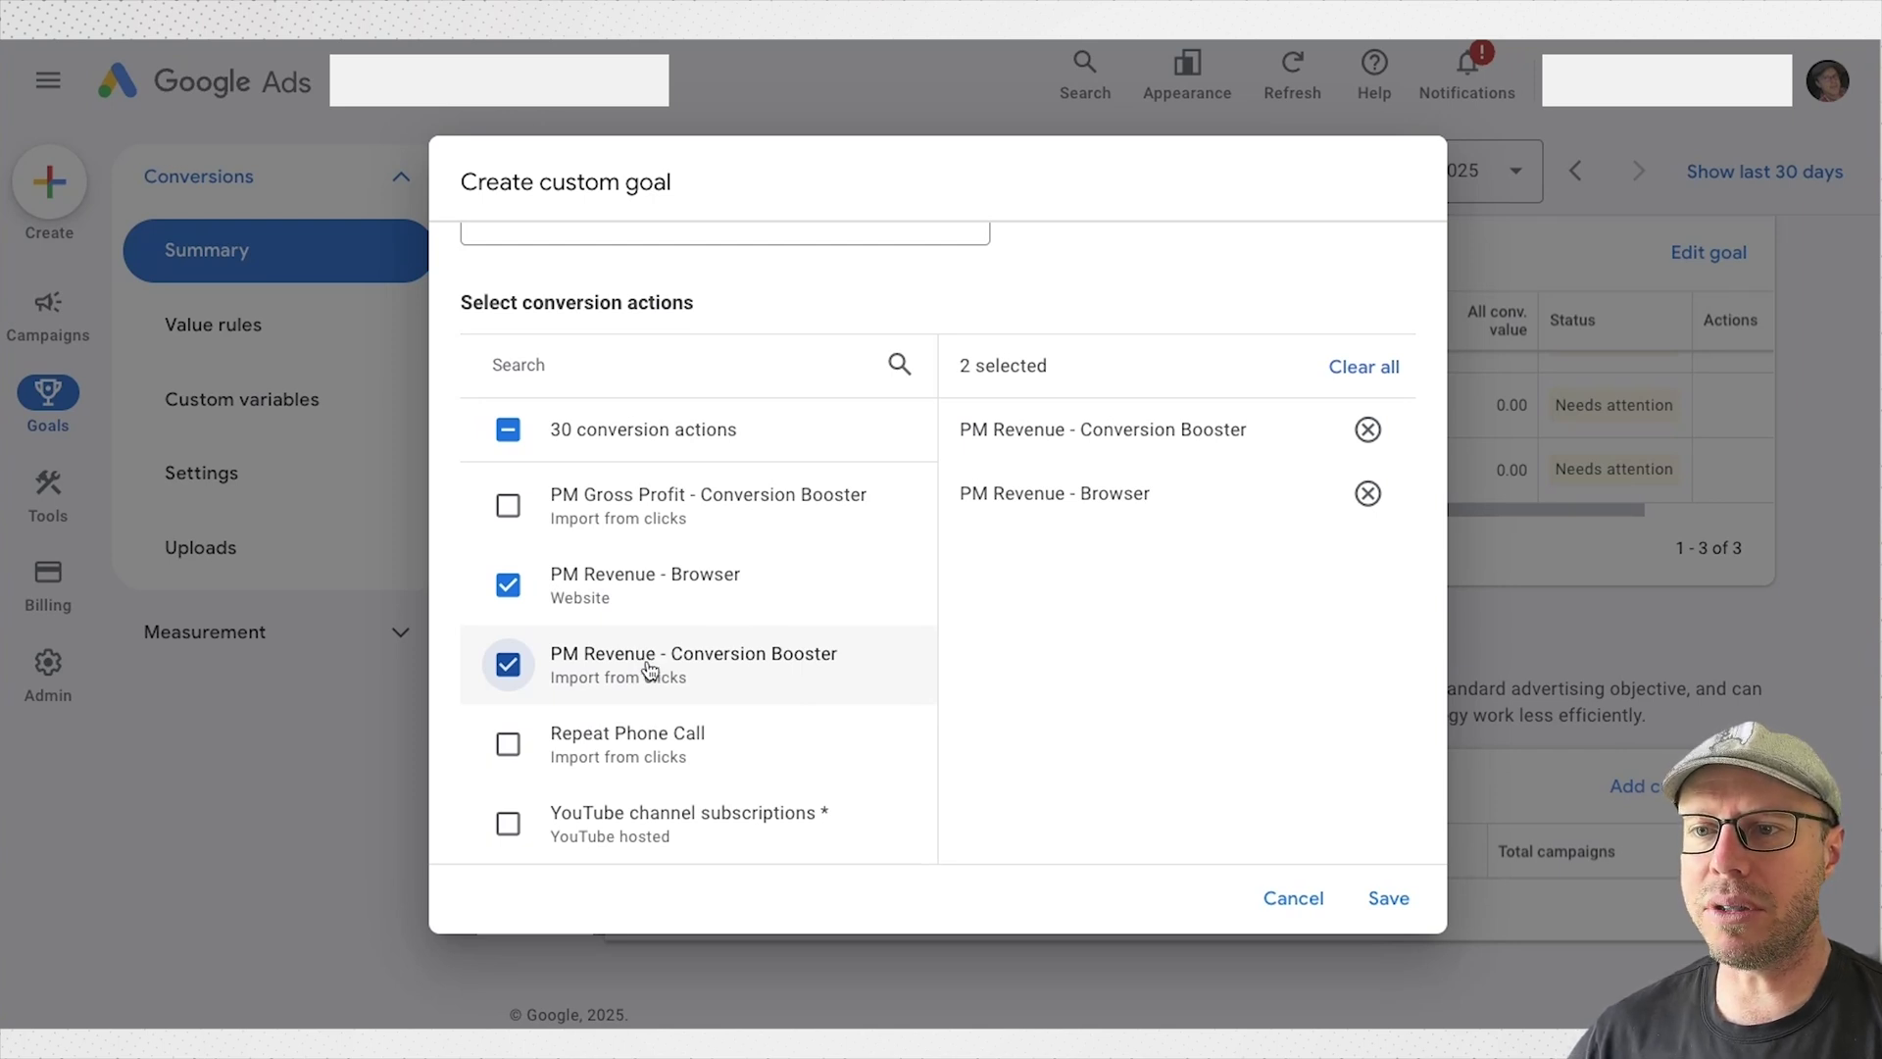
# - Add First Time Phone Call to the goal and save it
pyautogui.scroll(10, 649, 671)
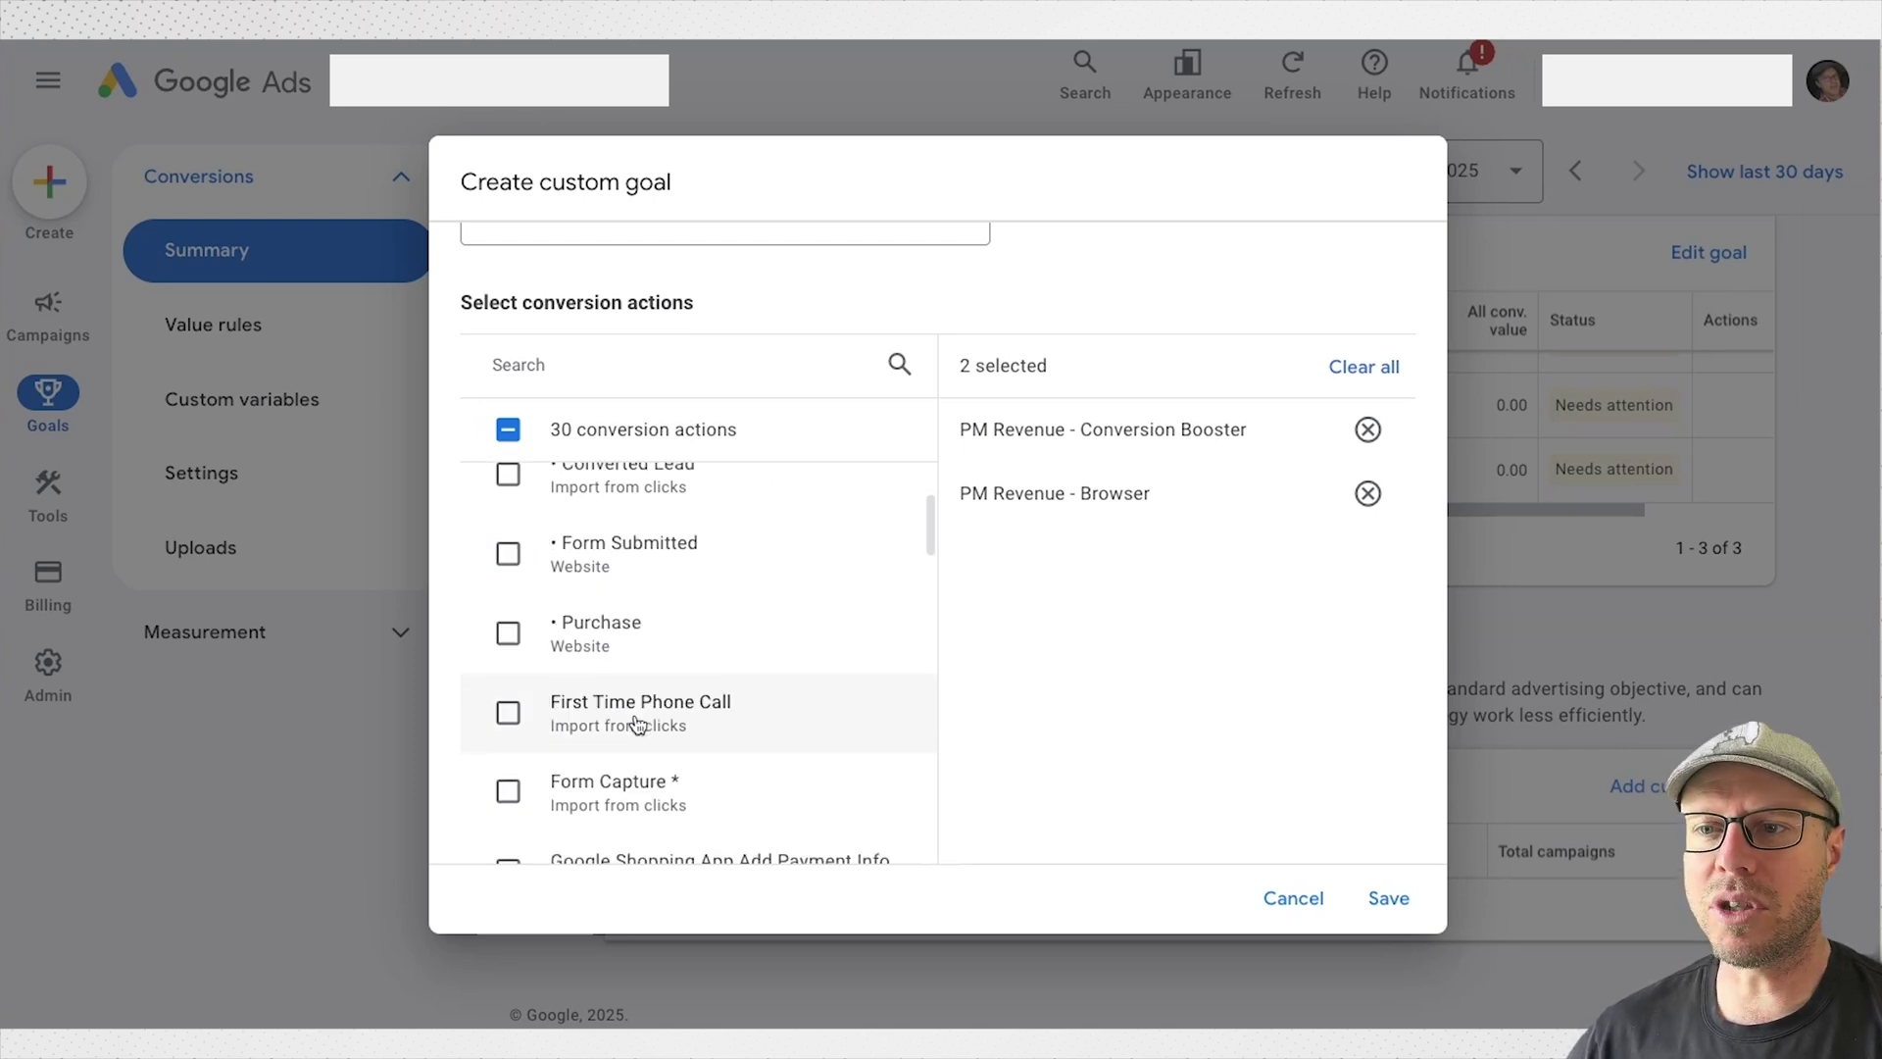
pyautogui.click(508, 714)
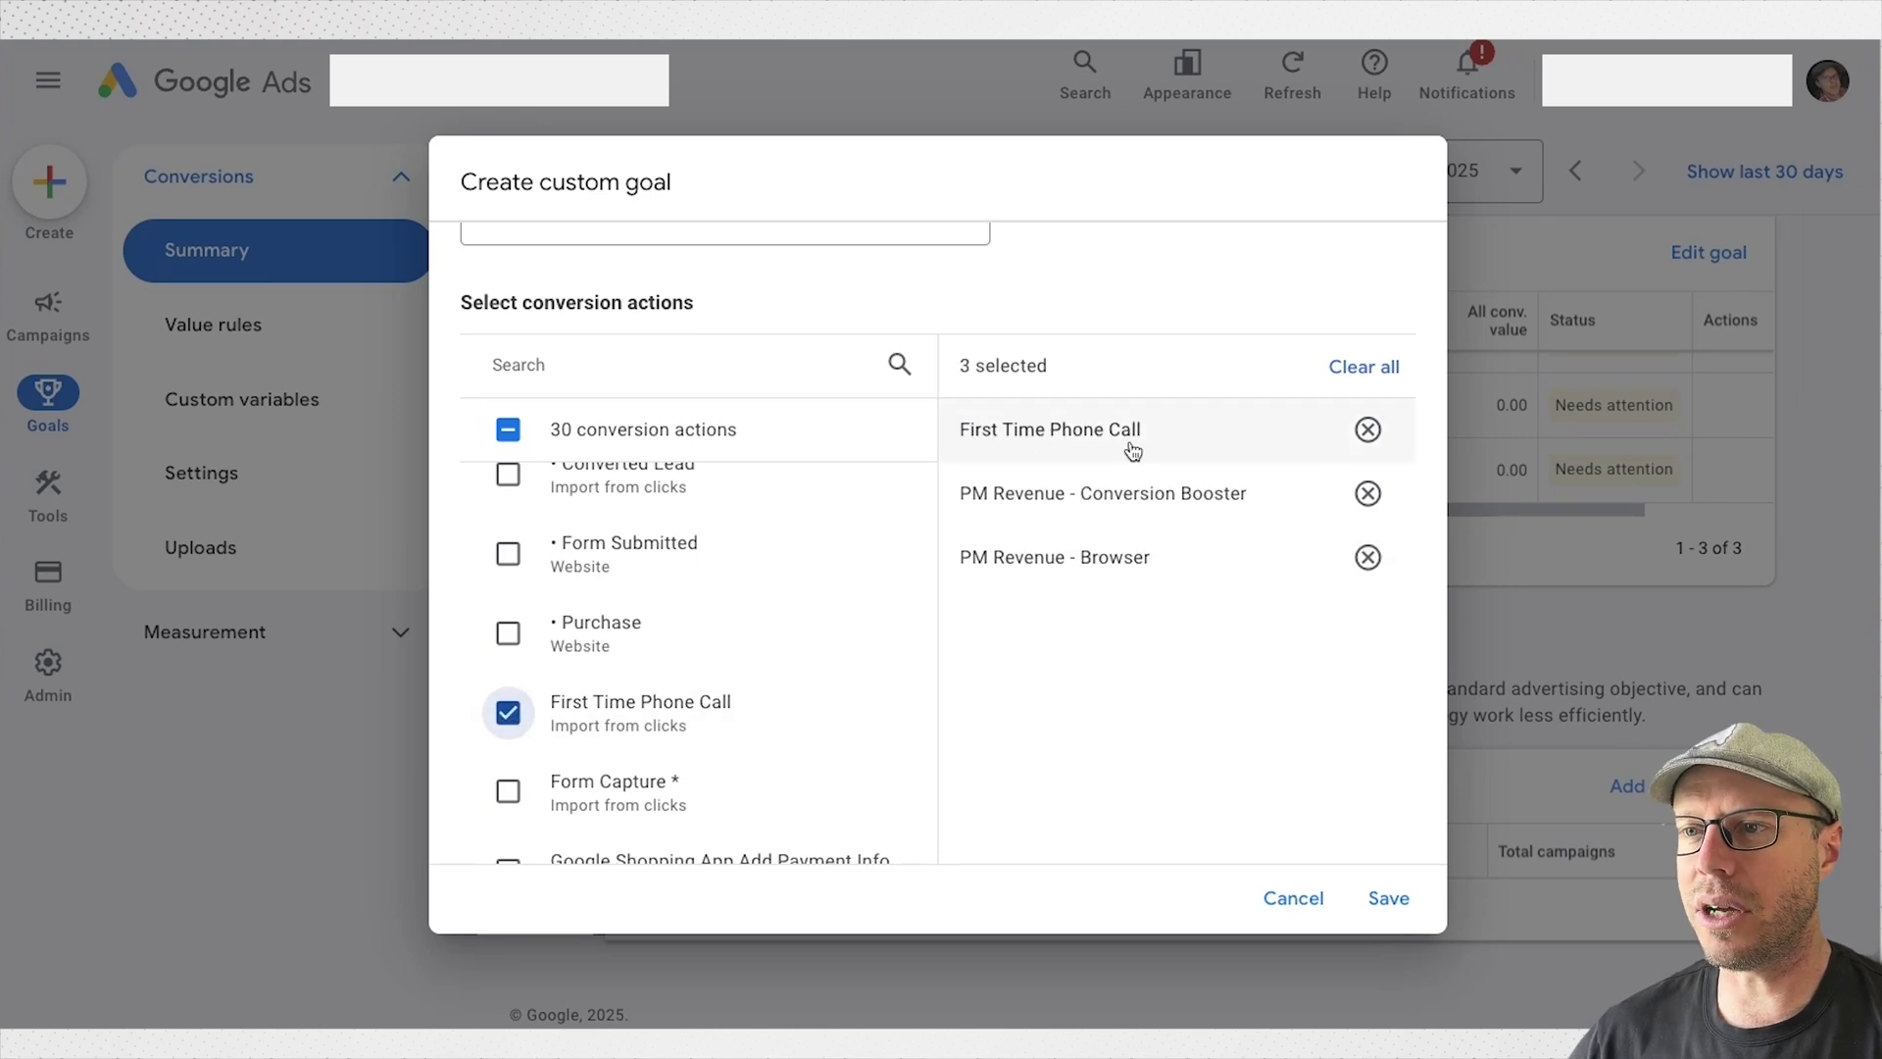
pyautogui.click(1388, 898)
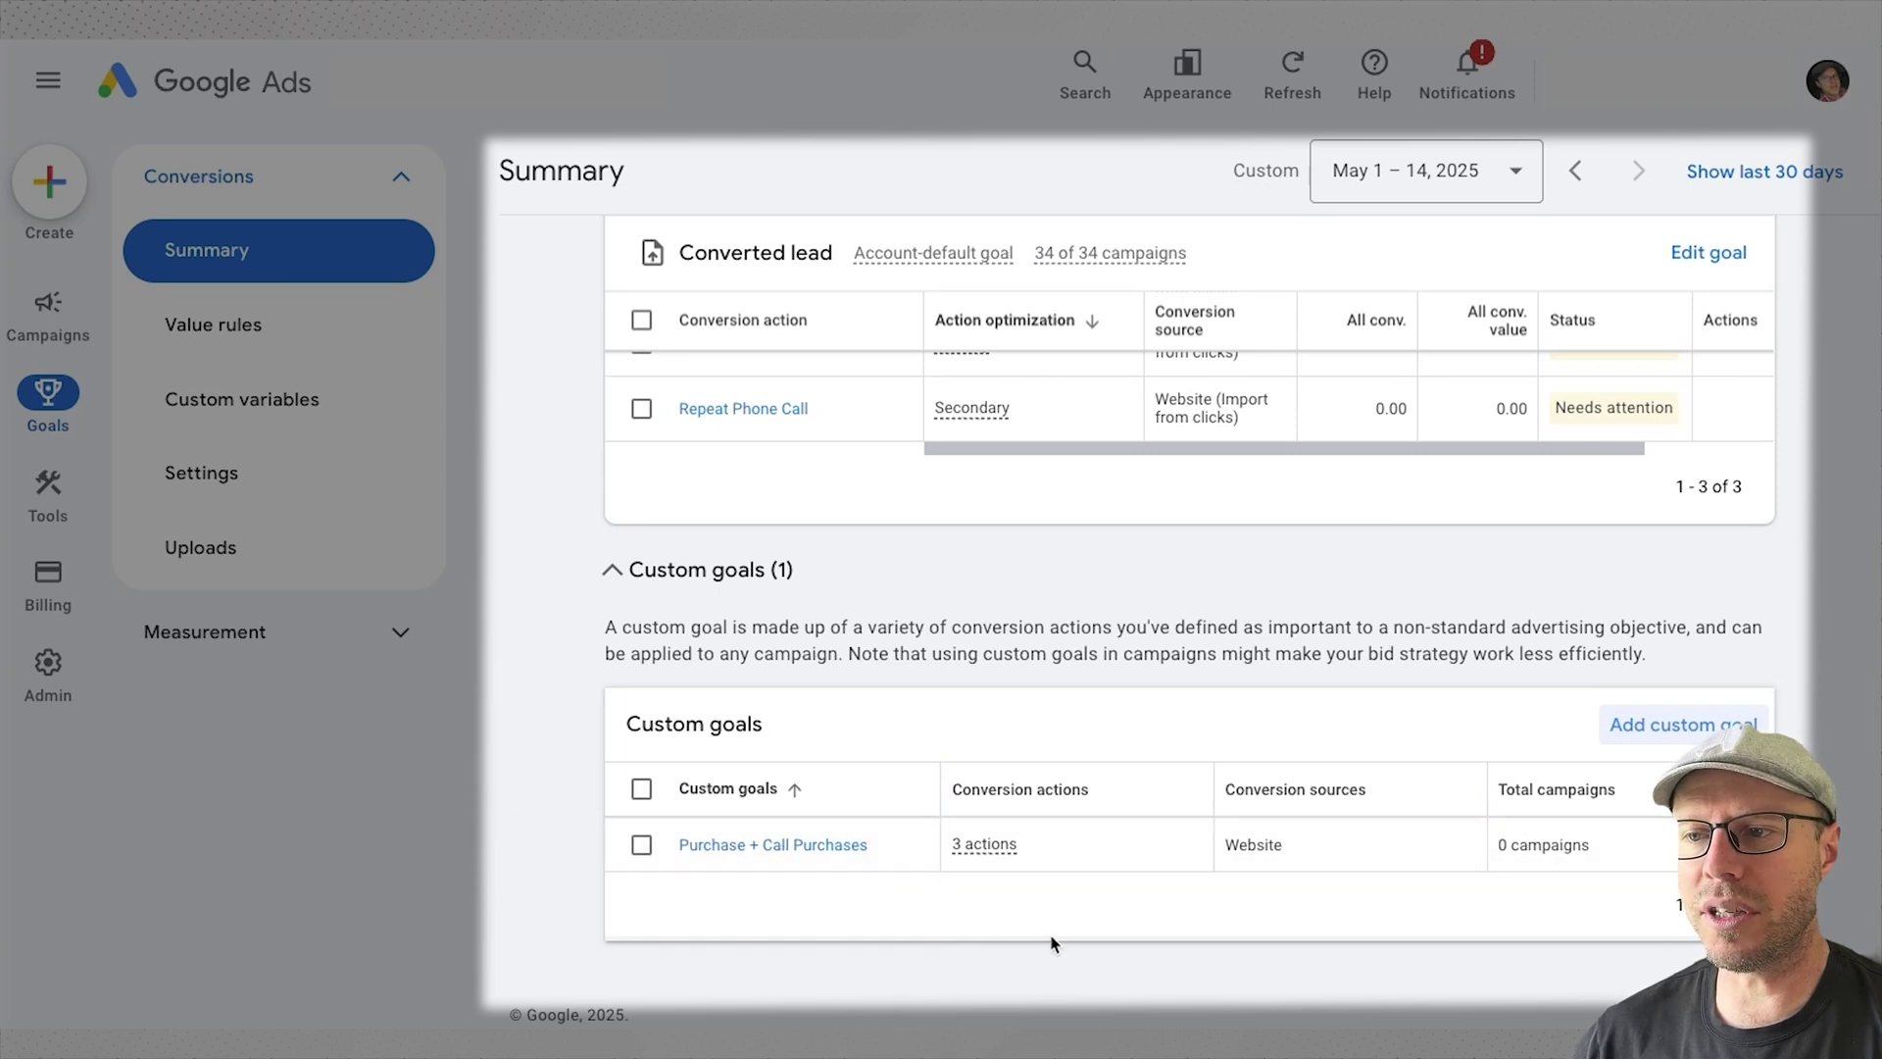
pyautogui.moveTo(1000, 852)
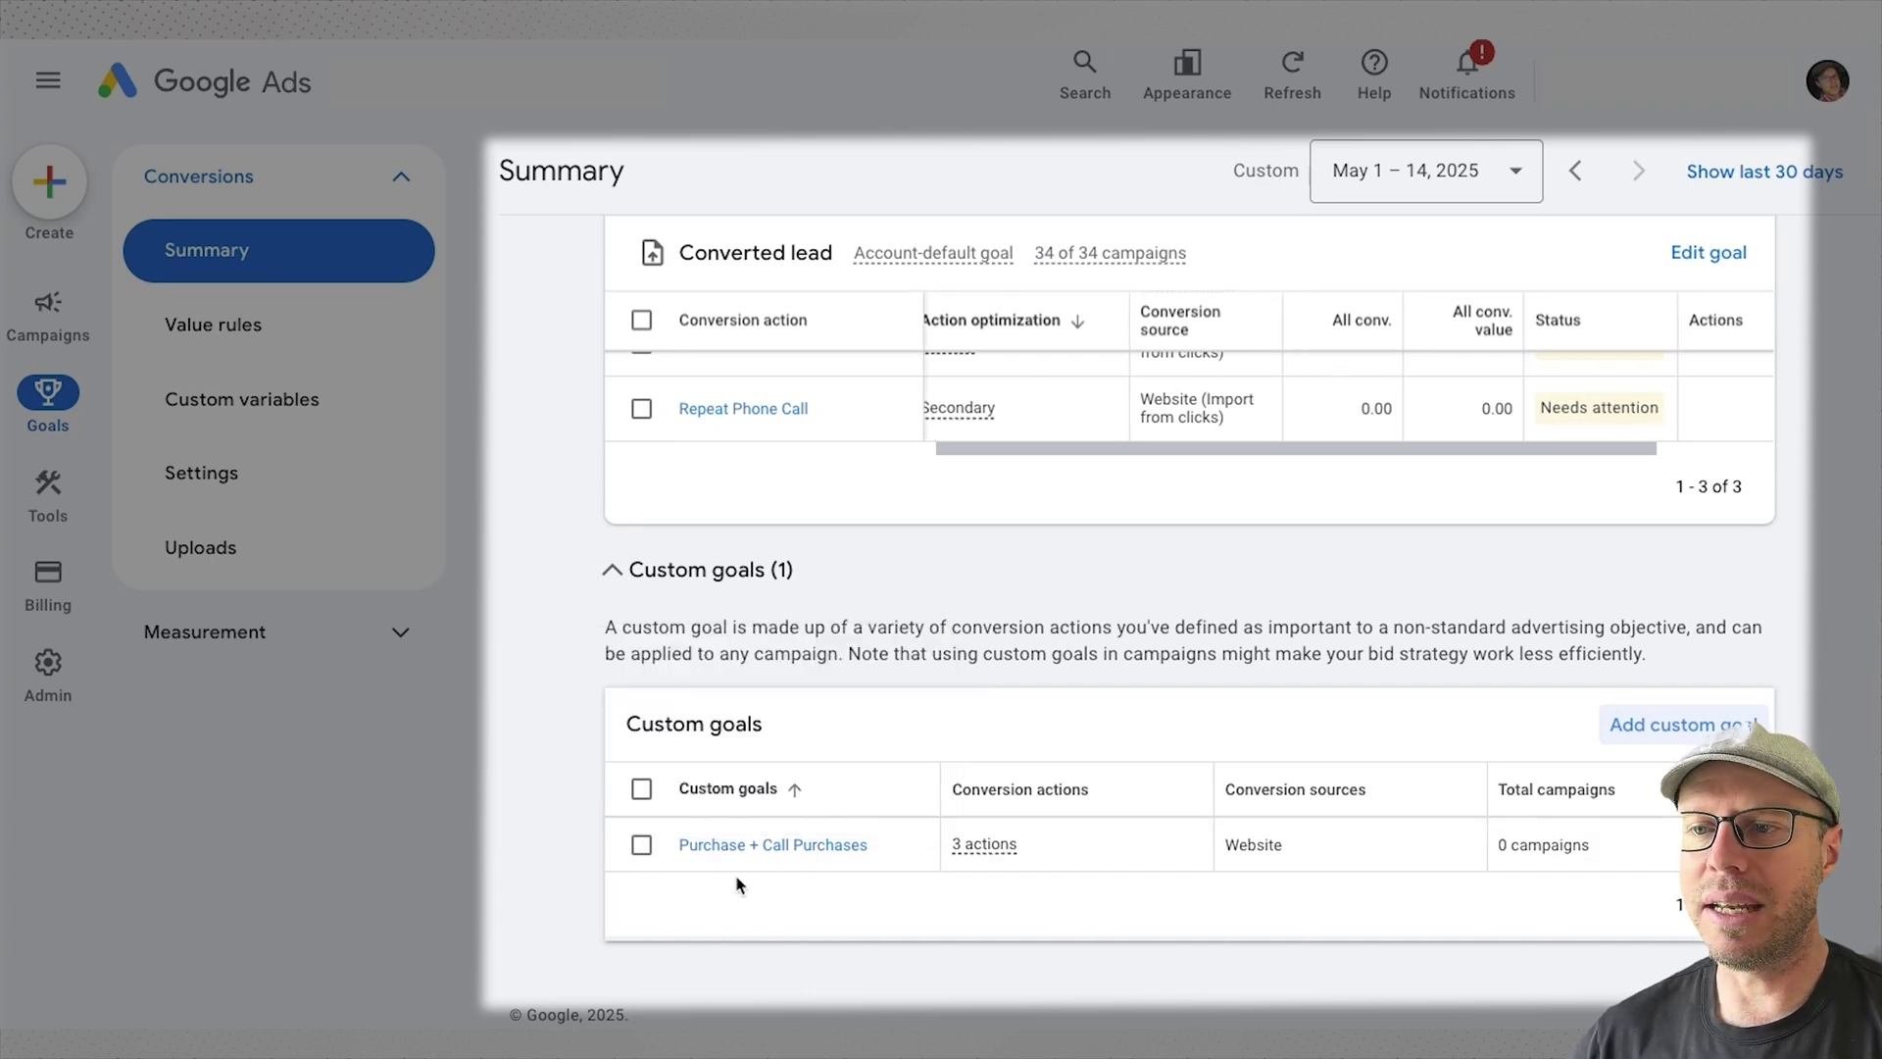
pyautogui.scroll(15, 820, 860)
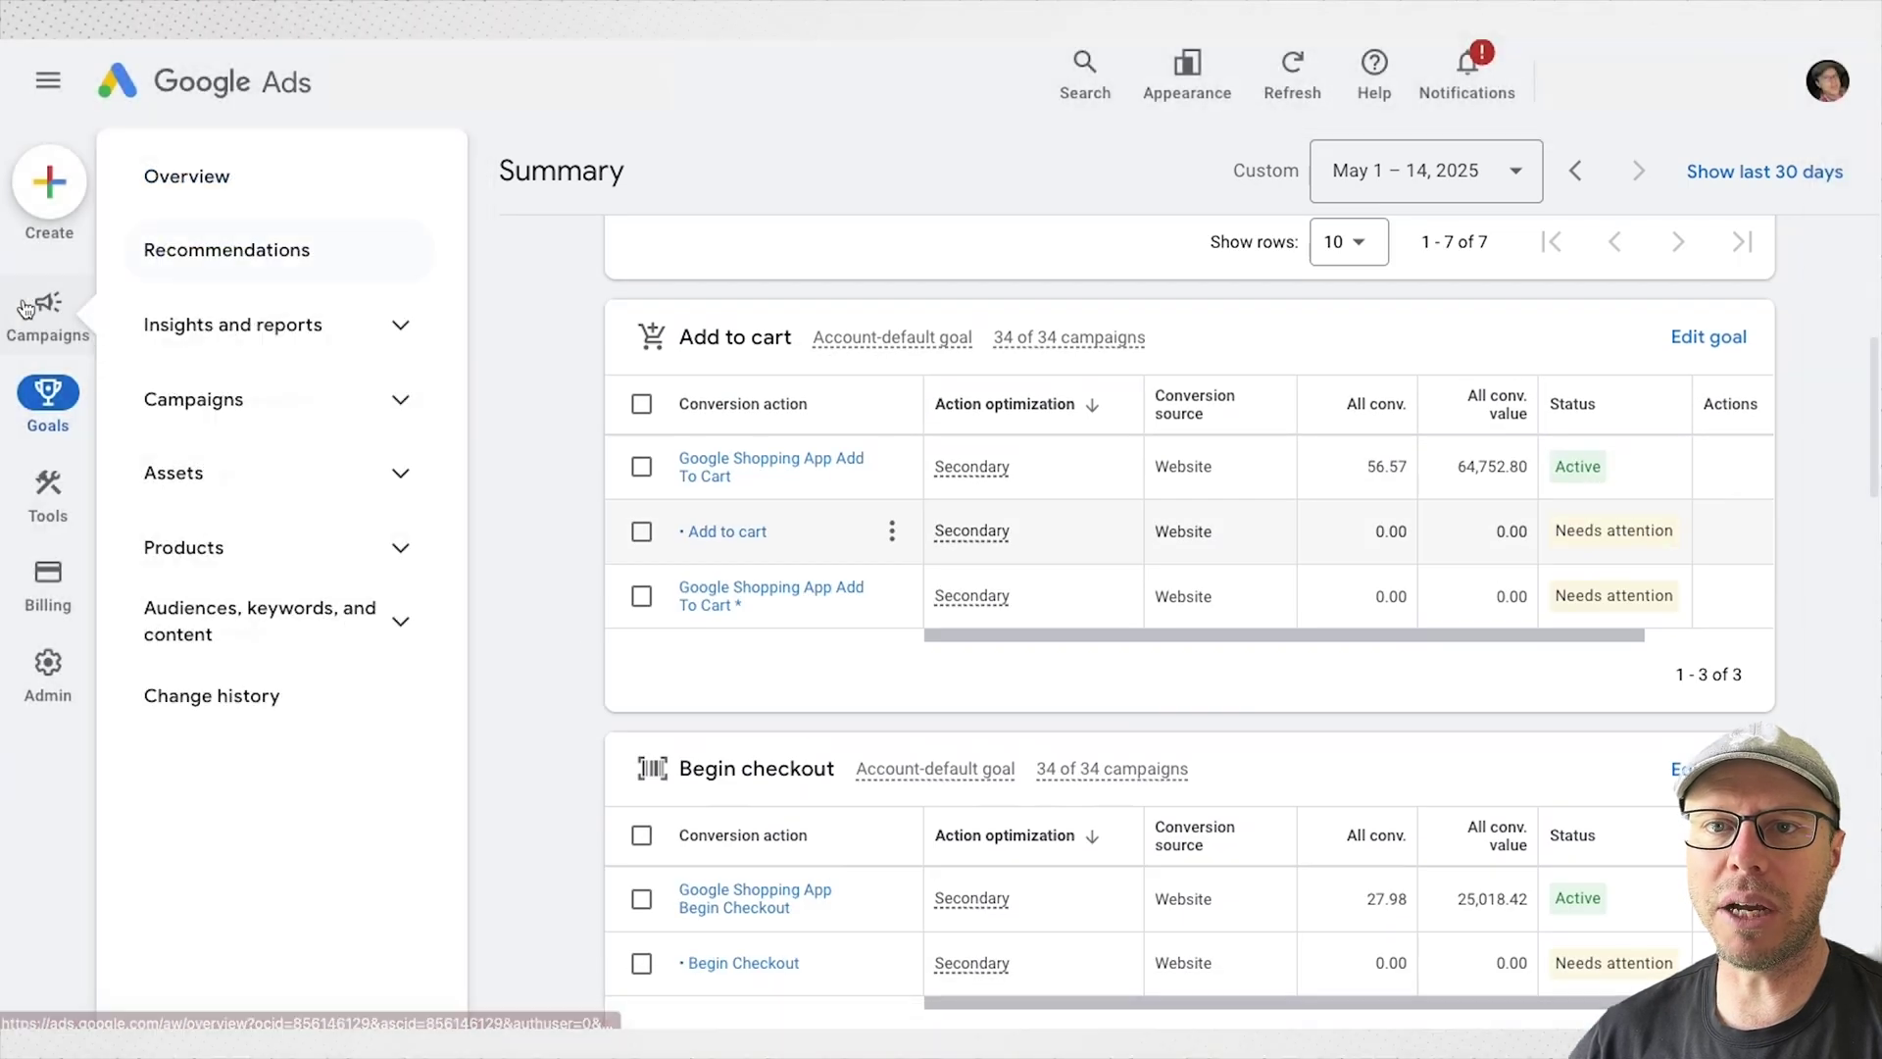
# - Open the LP_Search_Branded_CA campaign's settings and expand its Conversion goals section
pyautogui.click(49, 313)
pyautogui.click(399, 399)
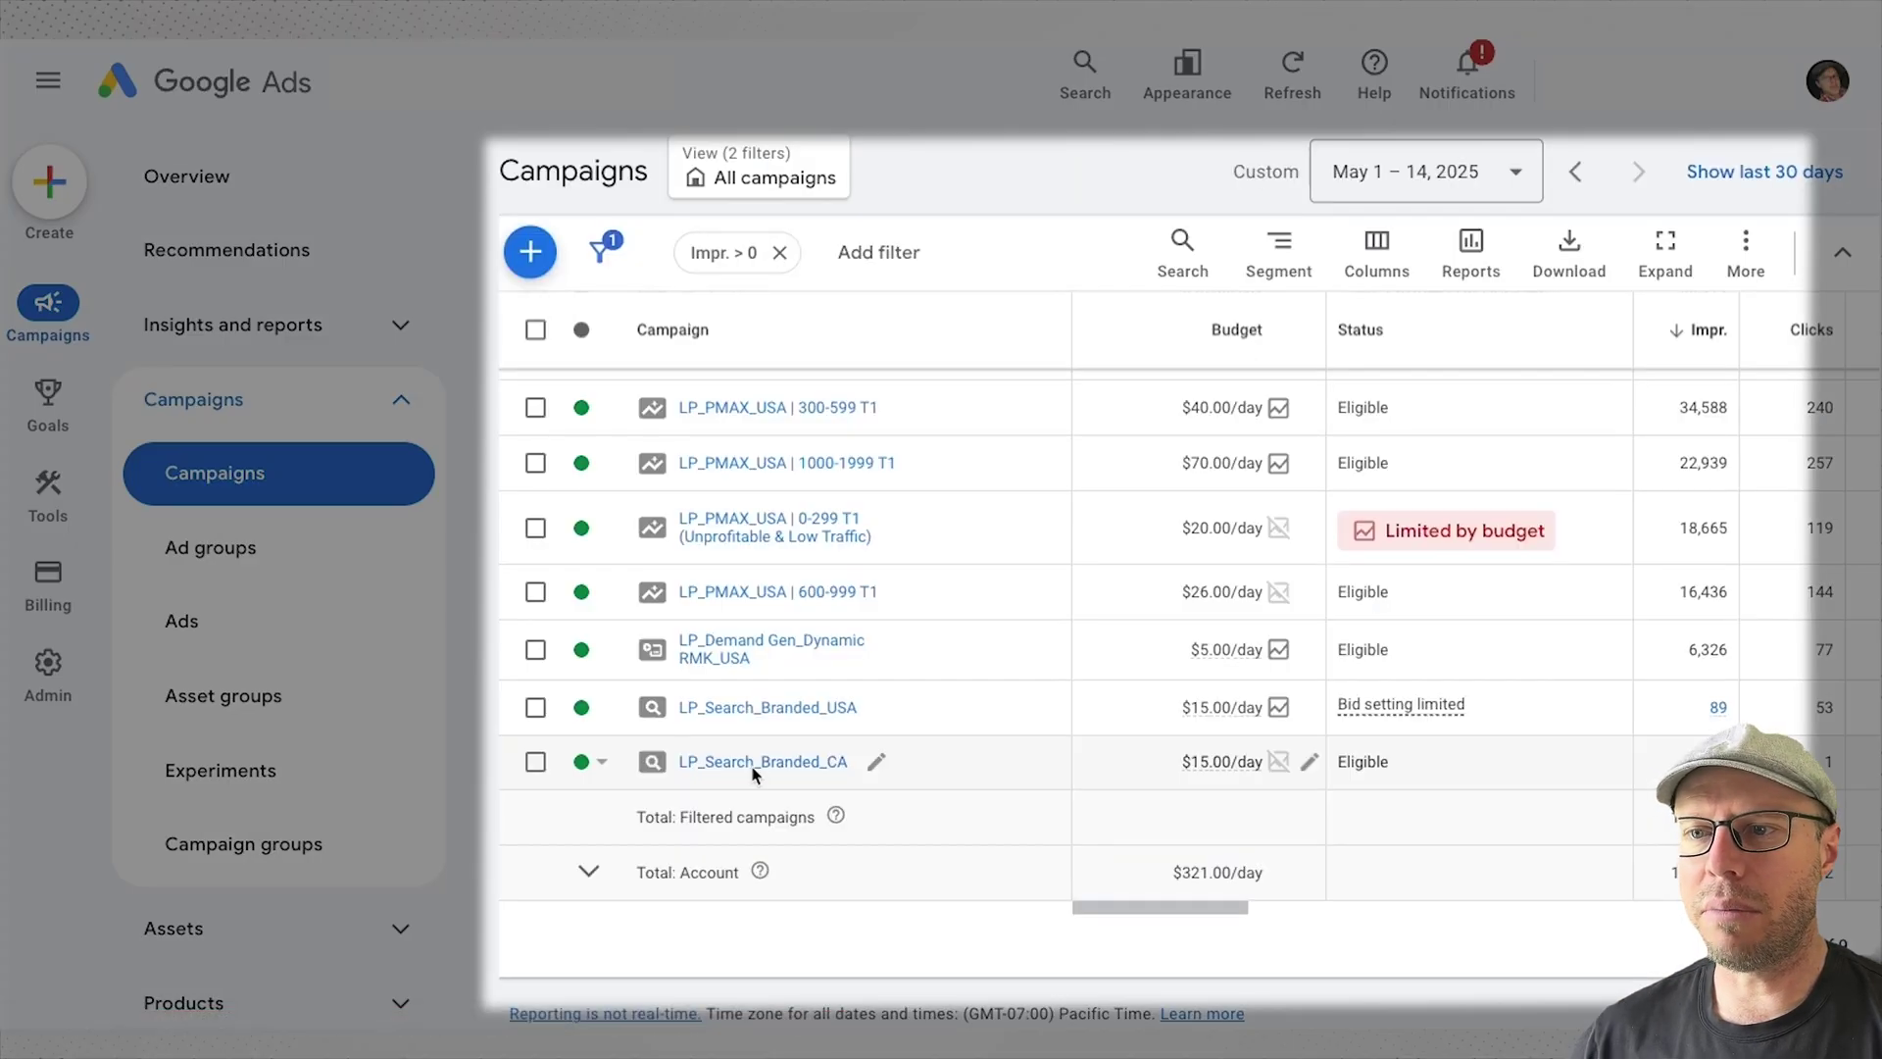
pyautogui.click(755, 770)
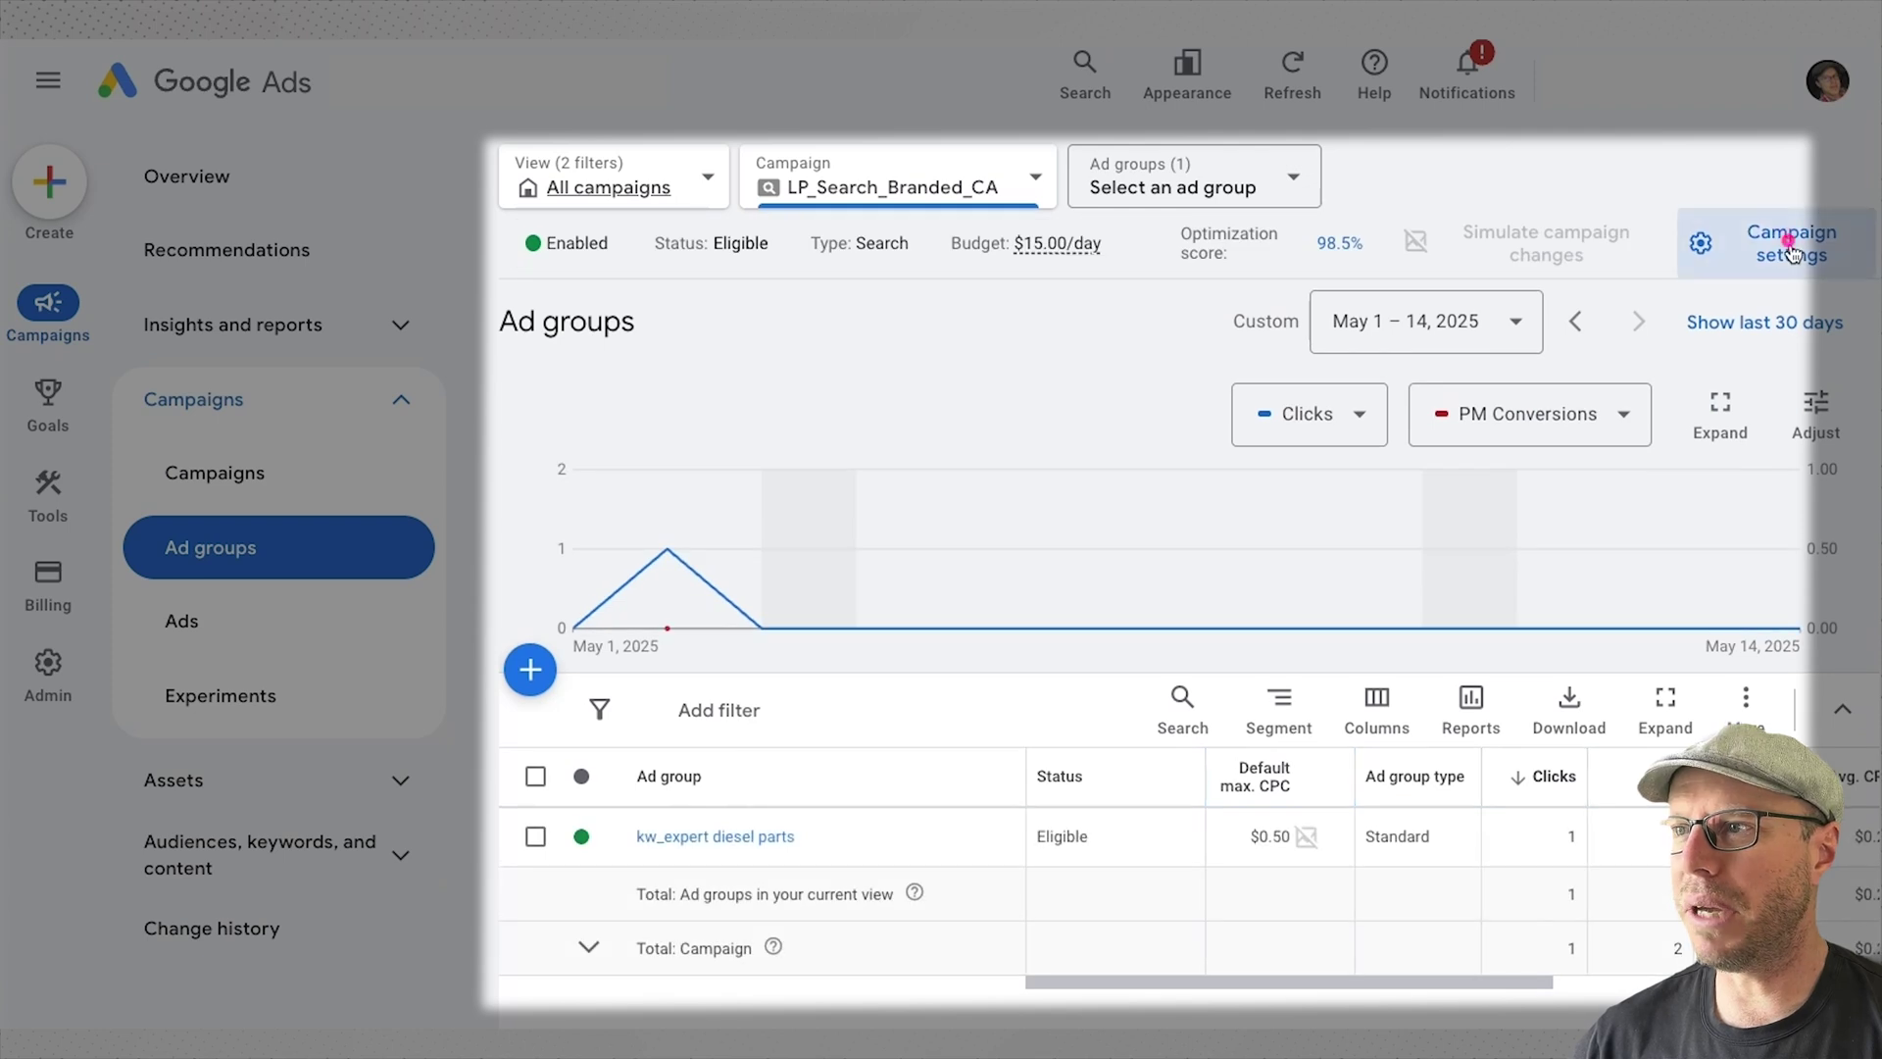
pyautogui.click(1769, 245)
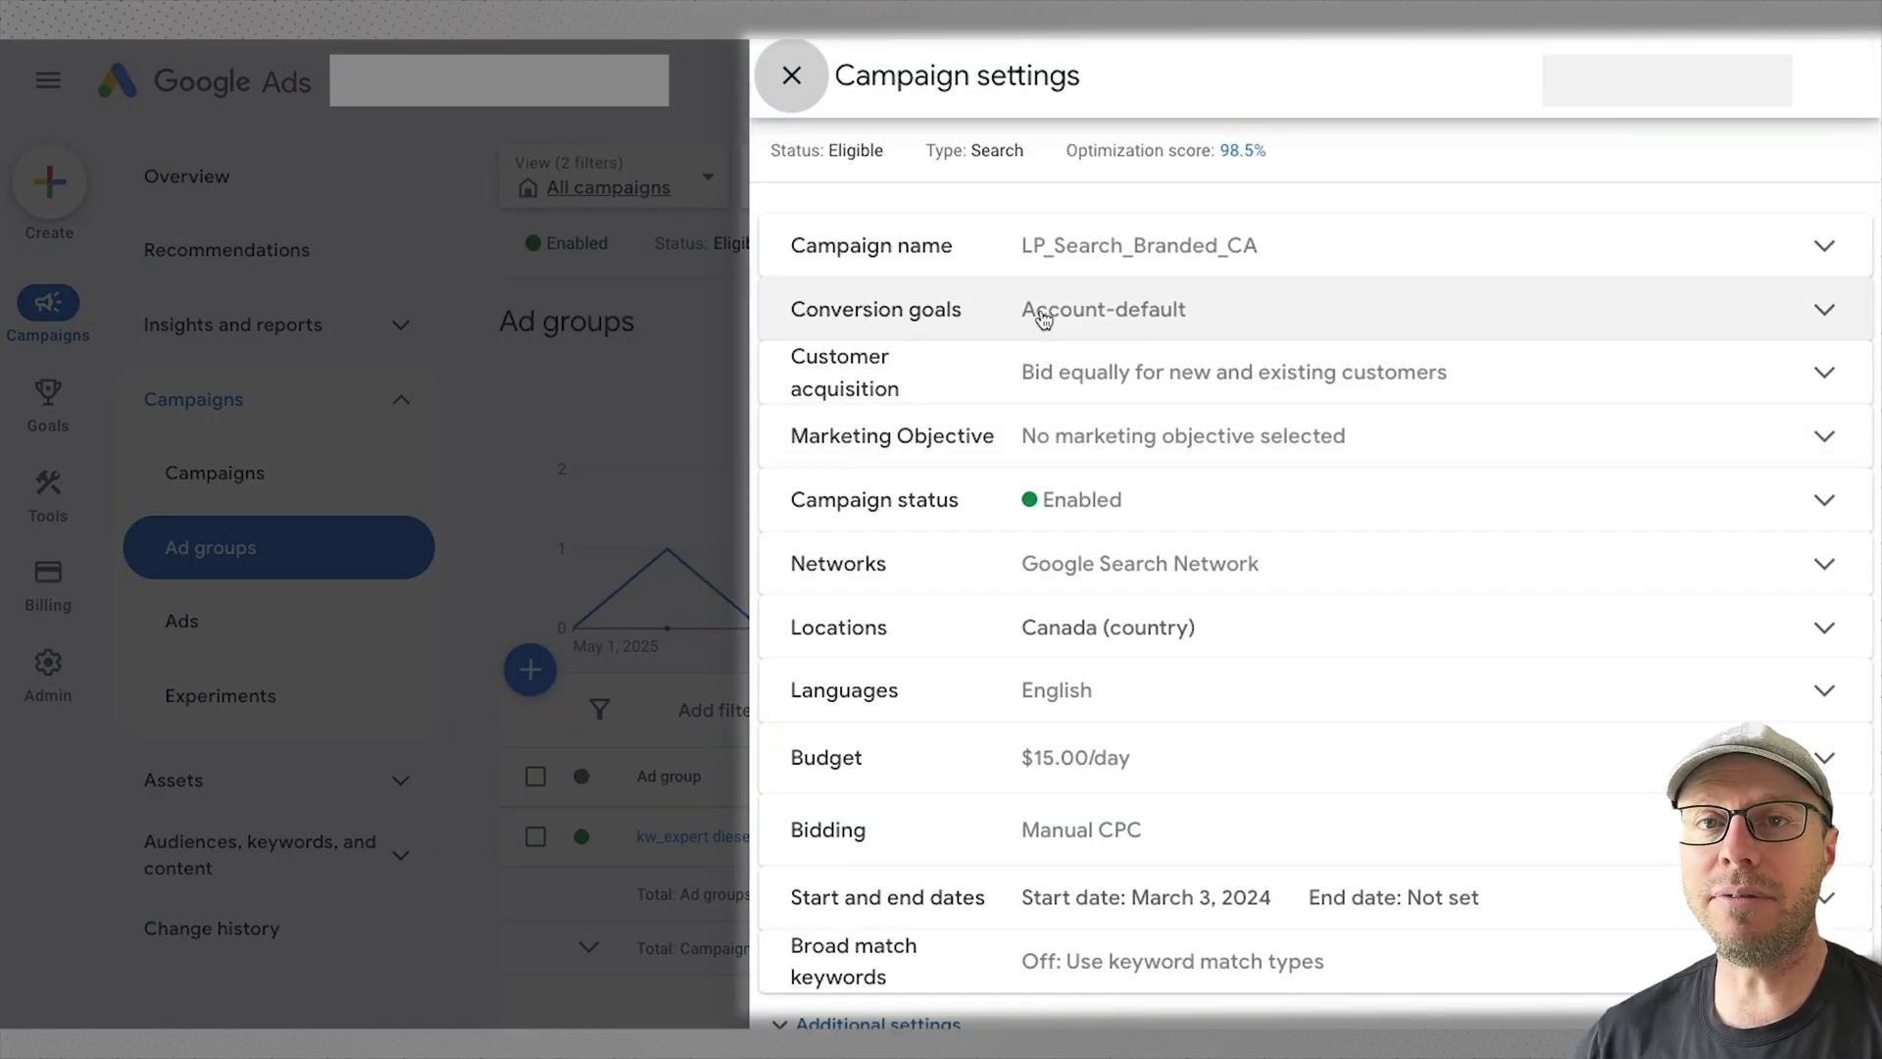
pyautogui.click(1825, 312)
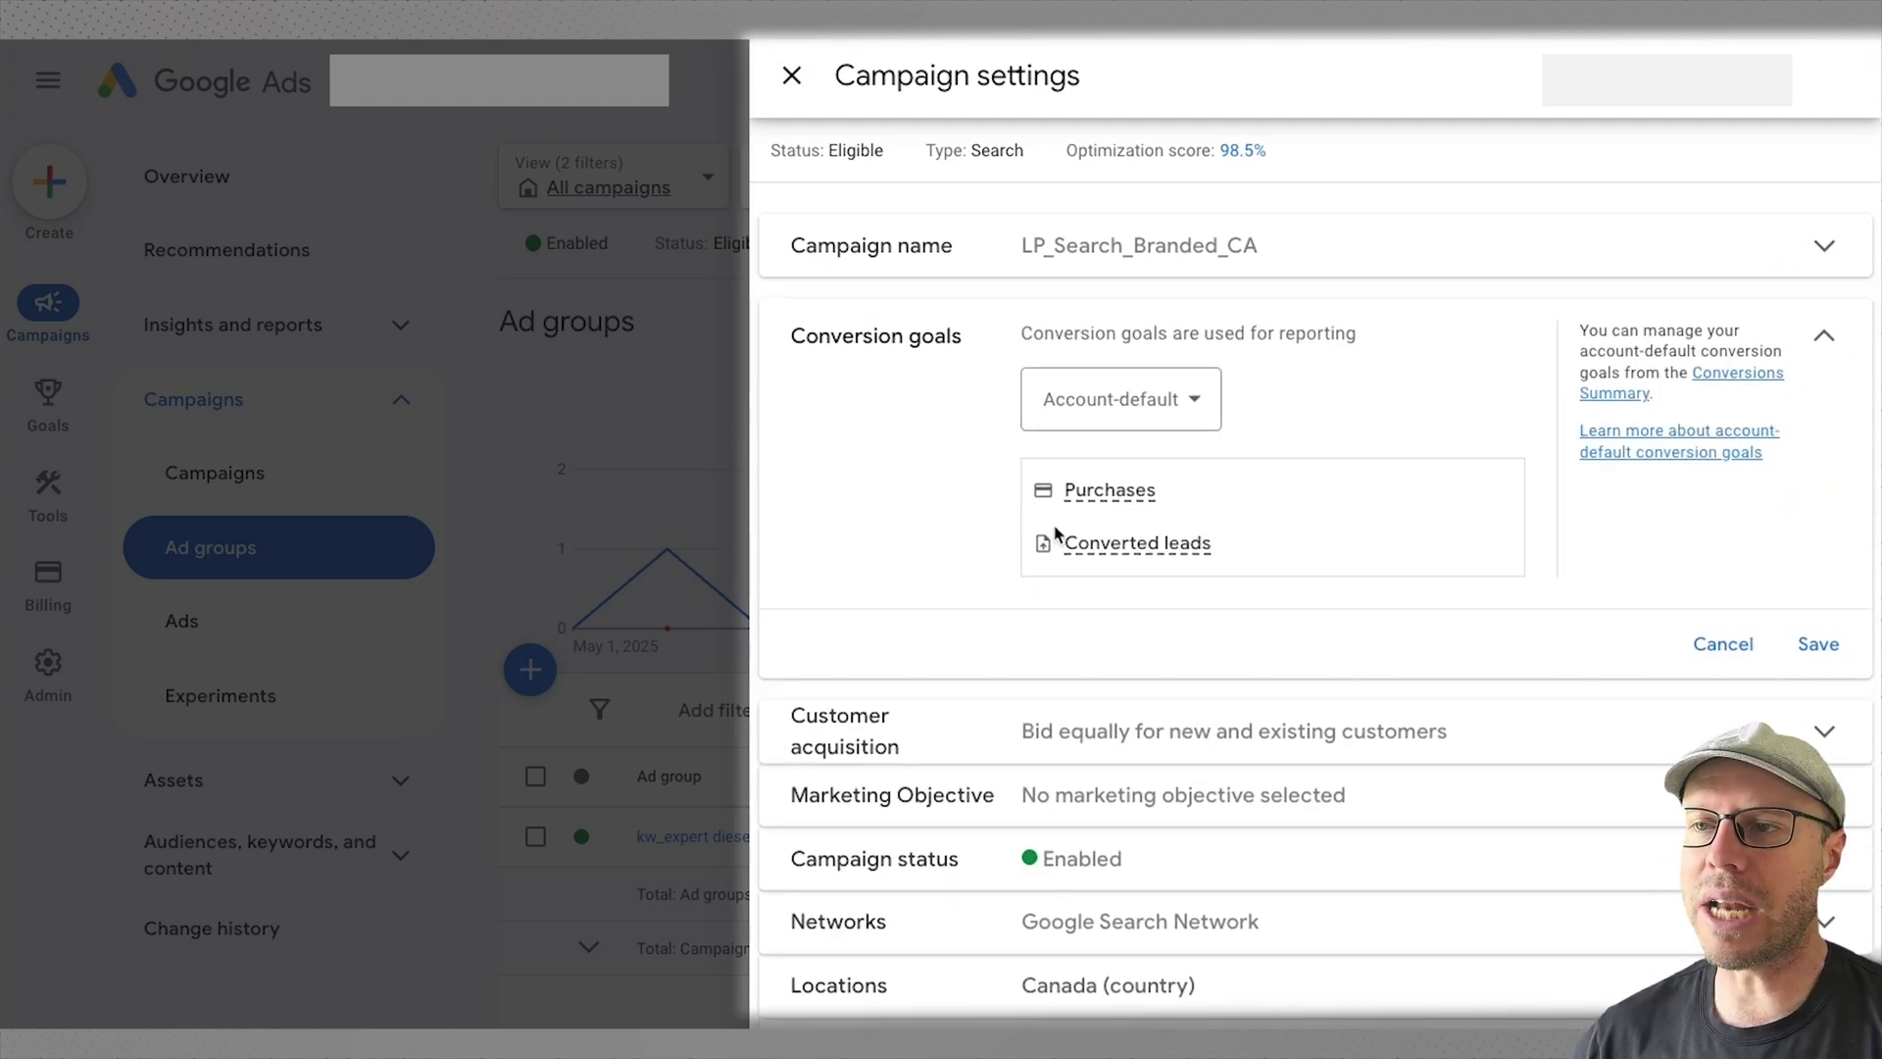
# - Switch to campaign-specific goals, pick Purchase + Call Purchases, confirm, then cancel the change
pyautogui.click(1156, 399)
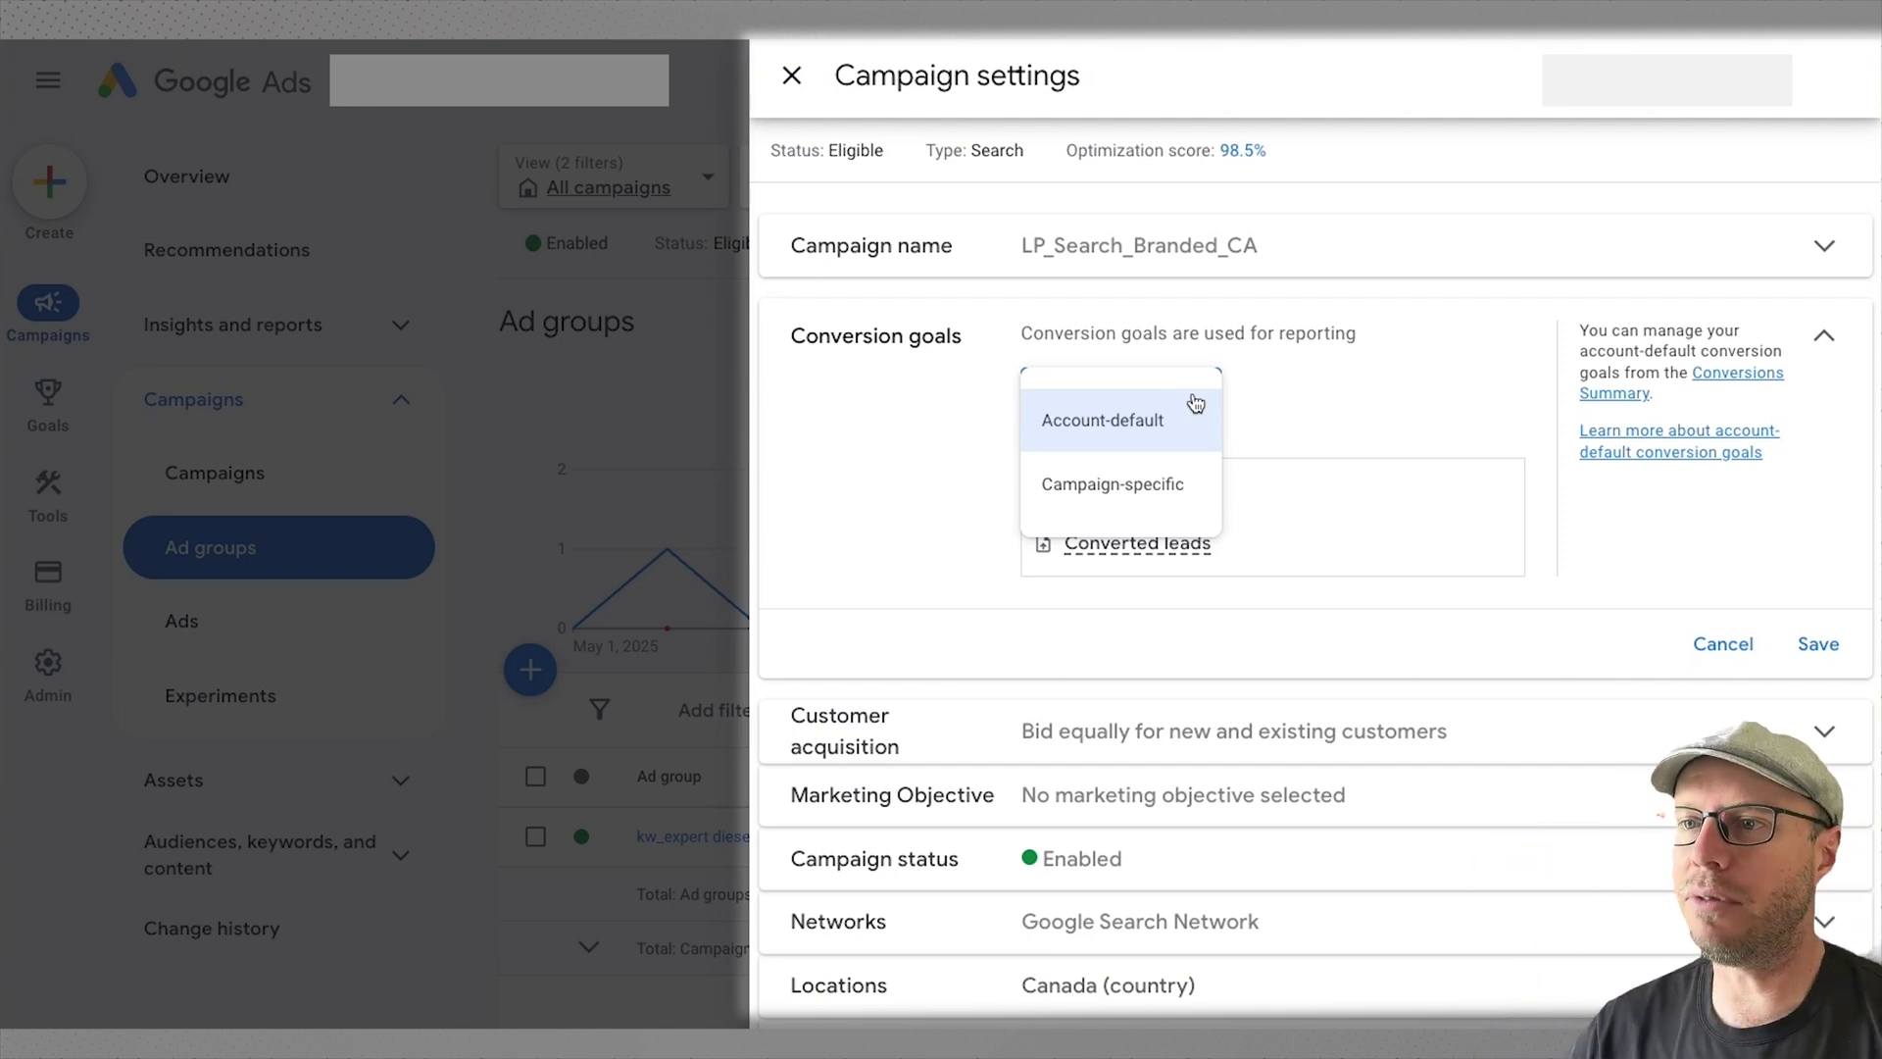
pyautogui.click(1090, 484)
pyautogui.click(1091, 481)
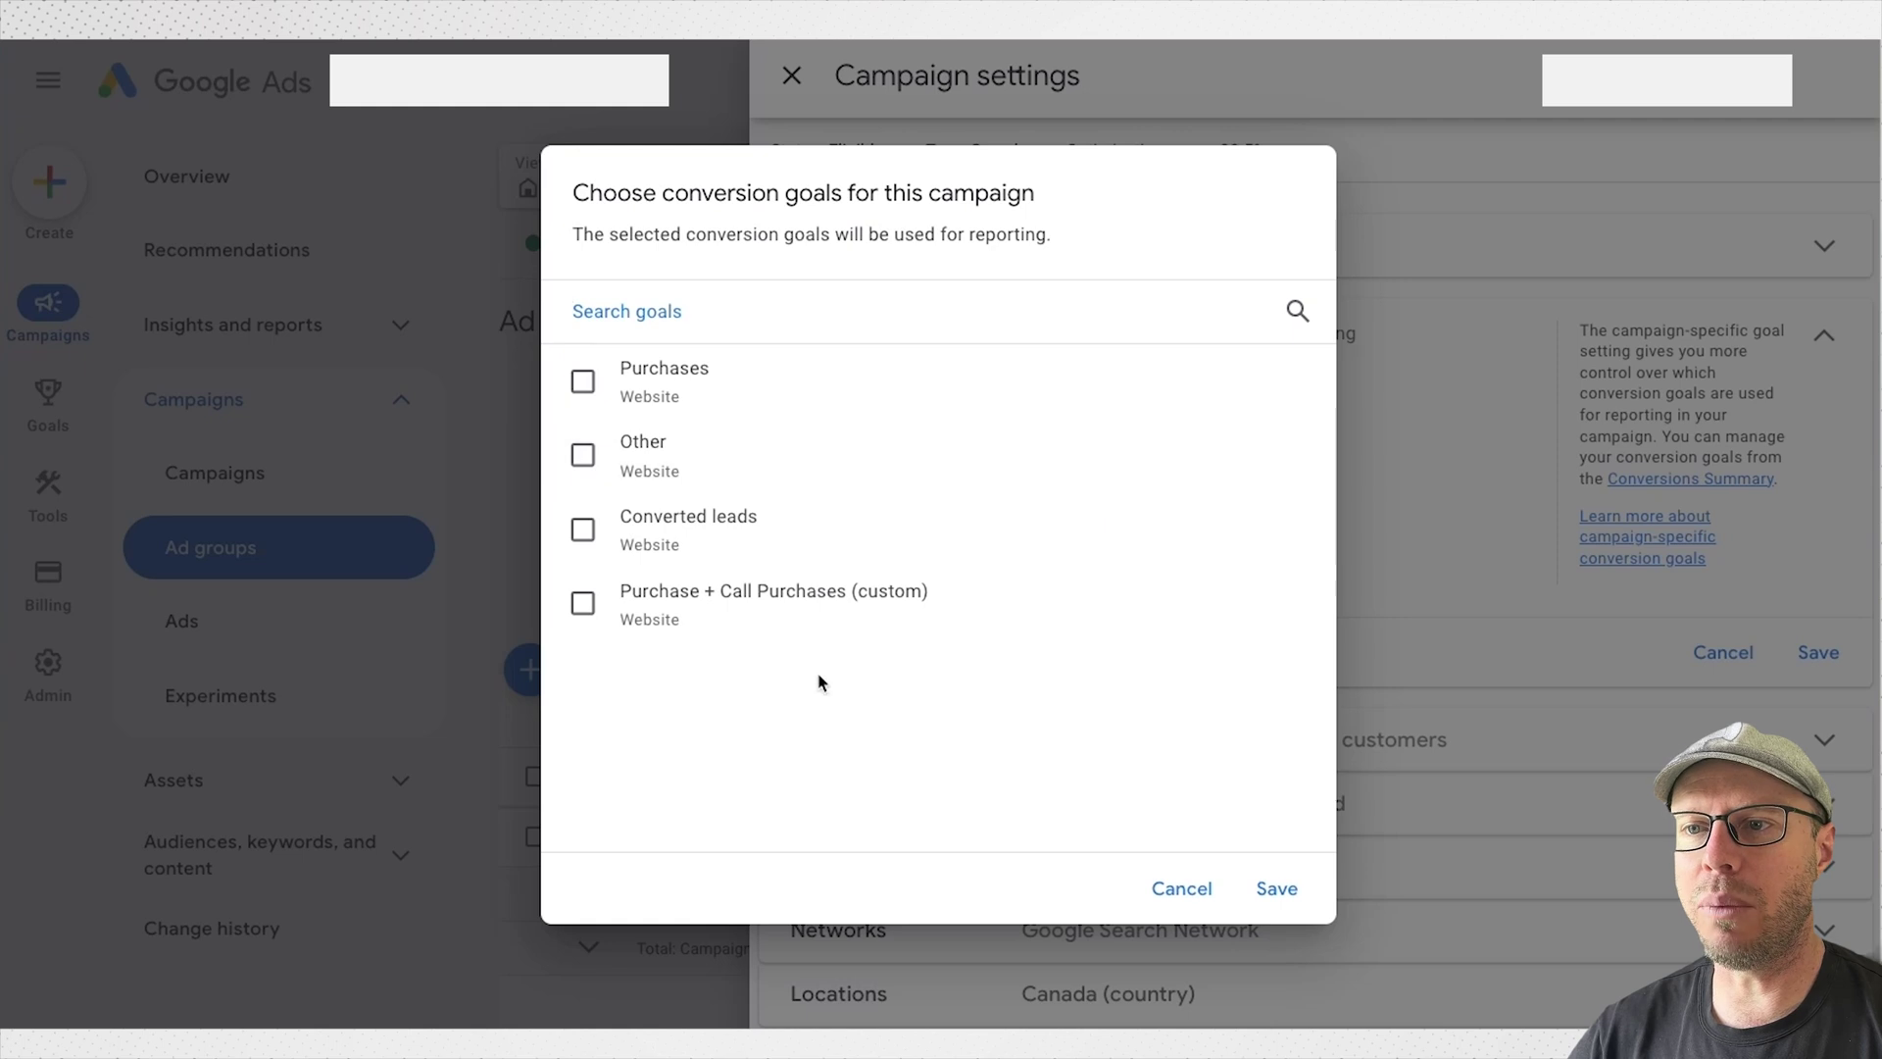
pyautogui.click(582, 604)
pyautogui.click(1274, 888)
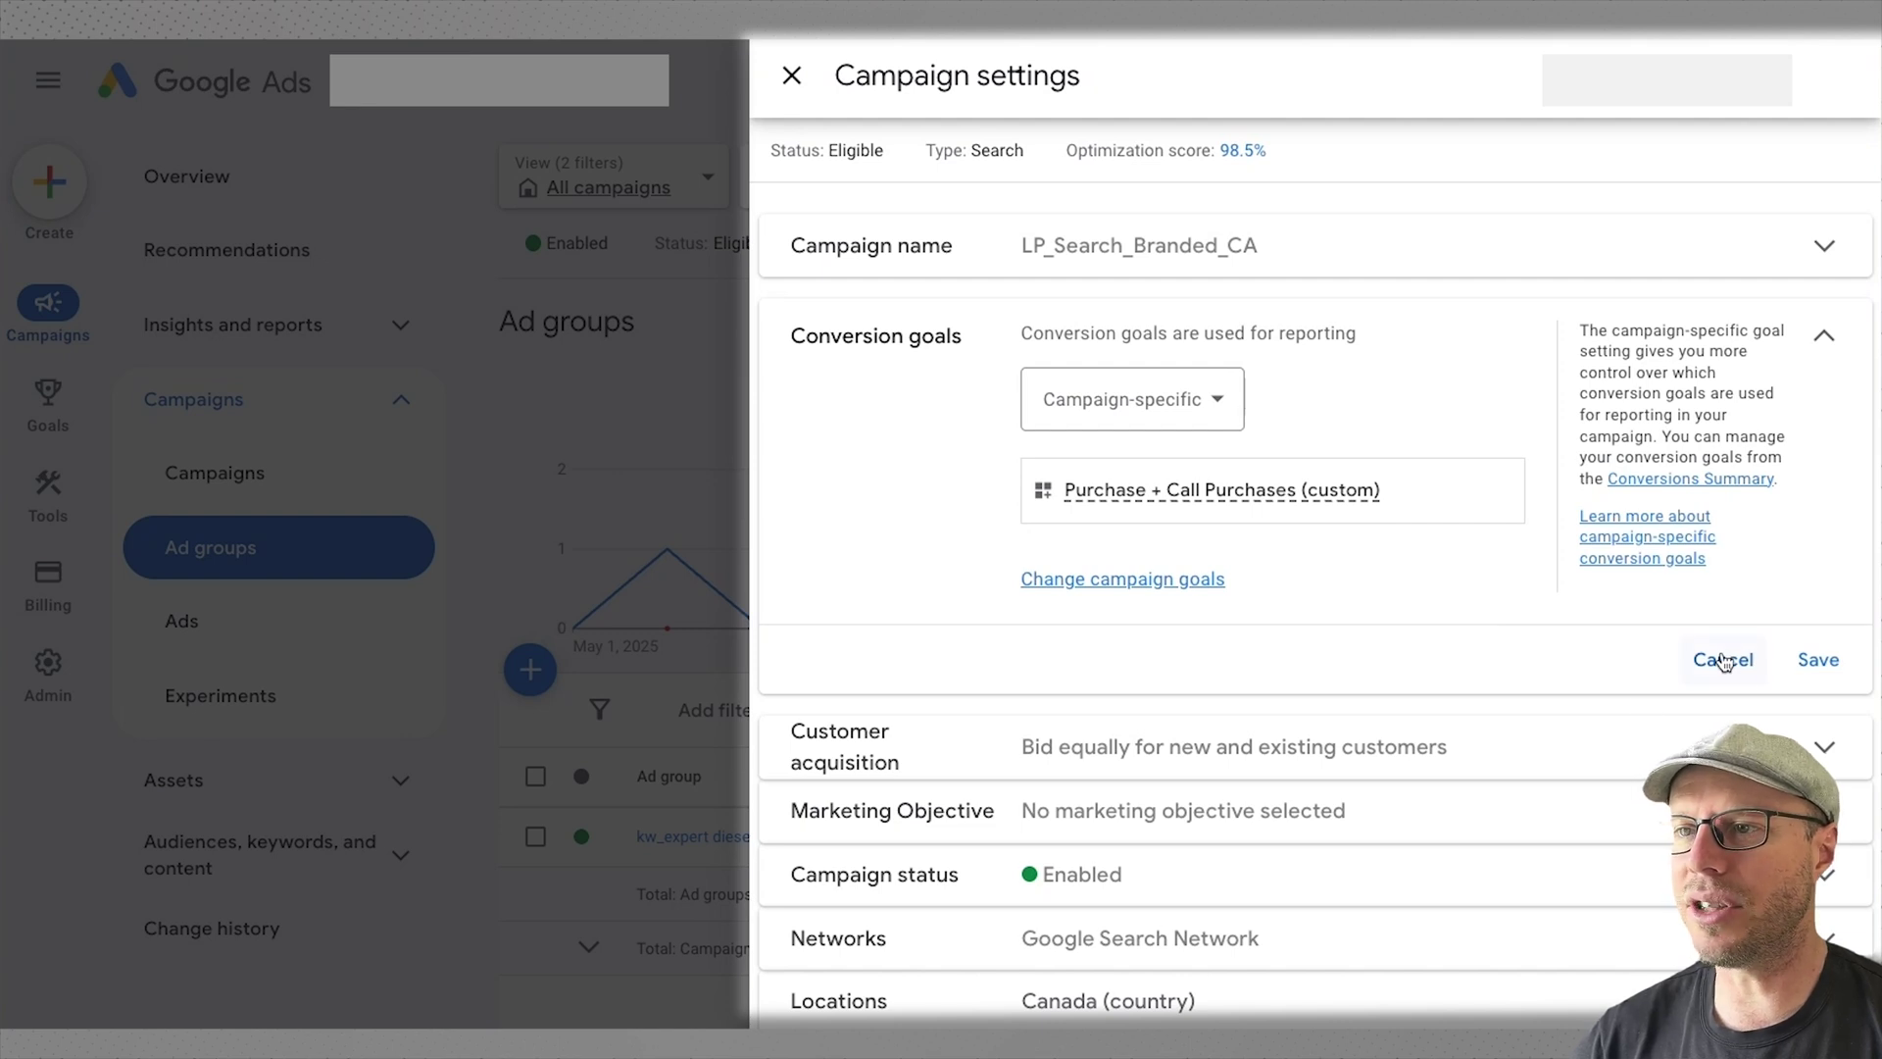
pyautogui.click(1723, 660)
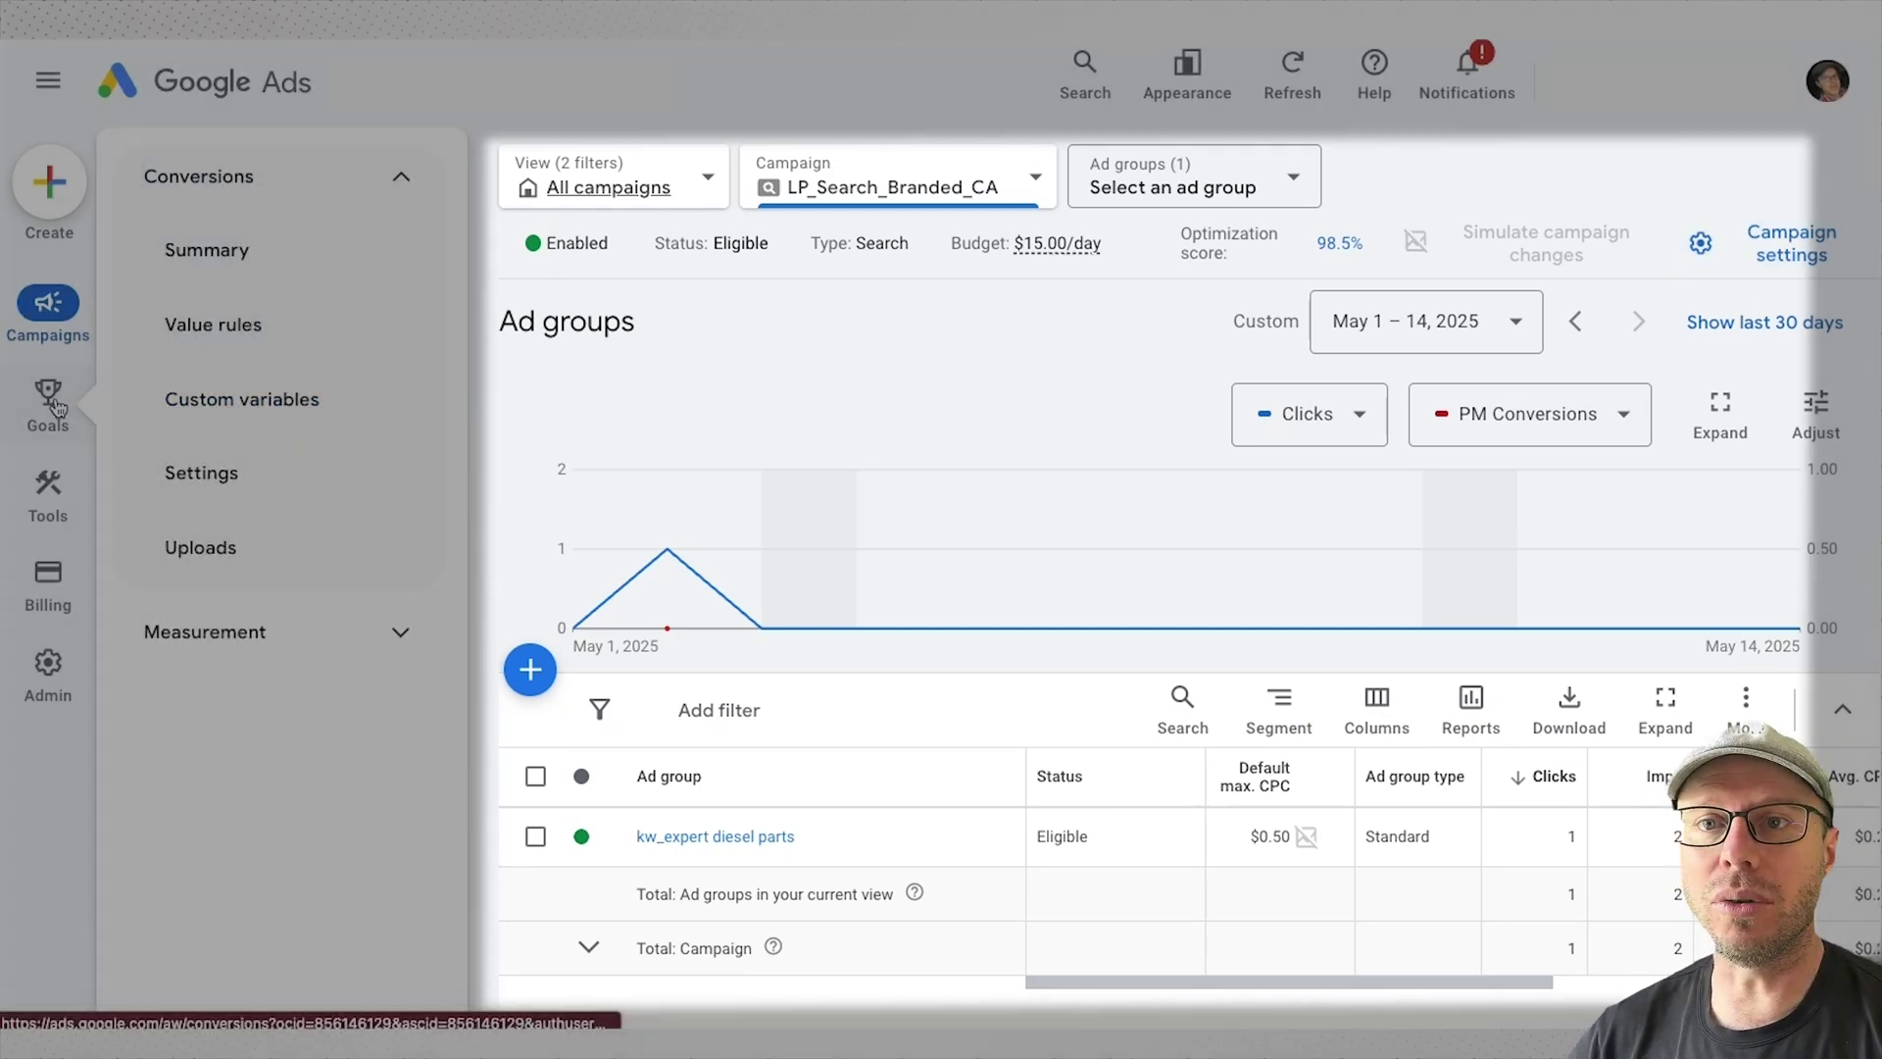
# - Return to the Conversions Summary and scroll down to the Converted lead goal's Edit goal link
pyautogui.click(56, 405)
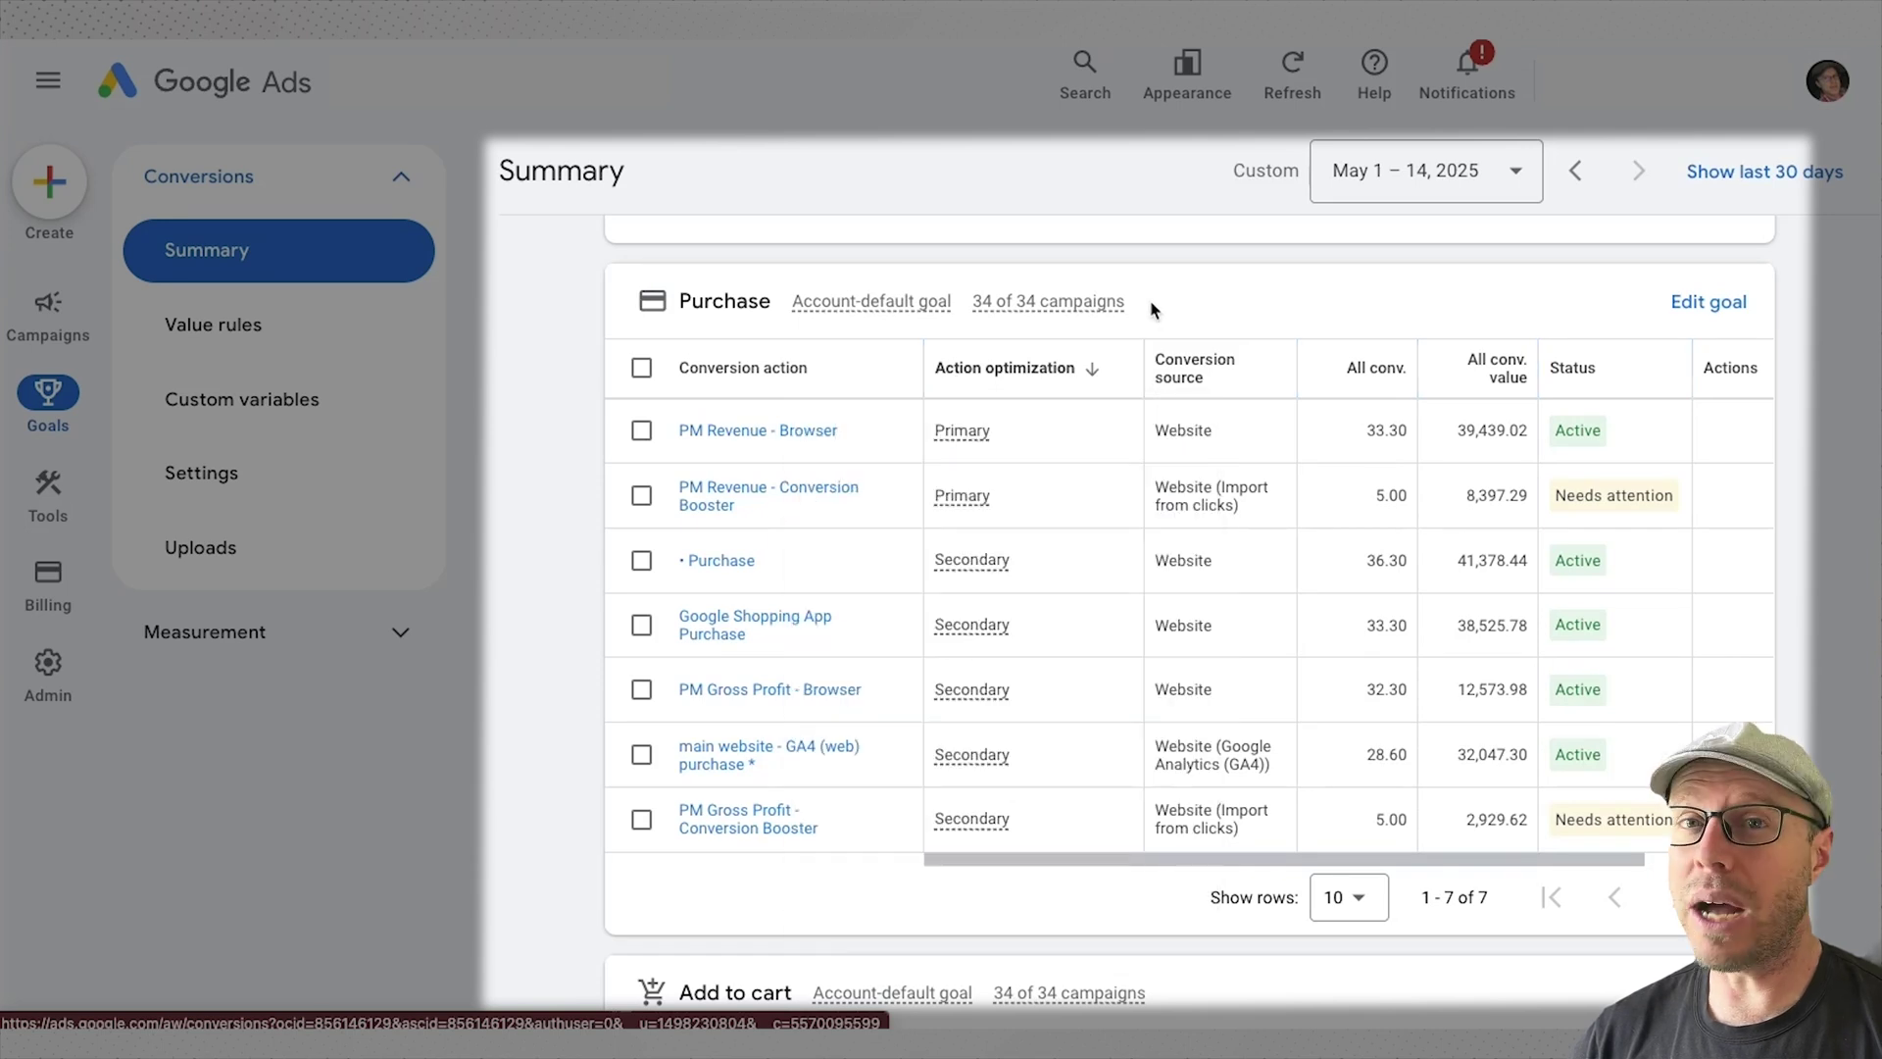
pyautogui.moveTo(967, 437)
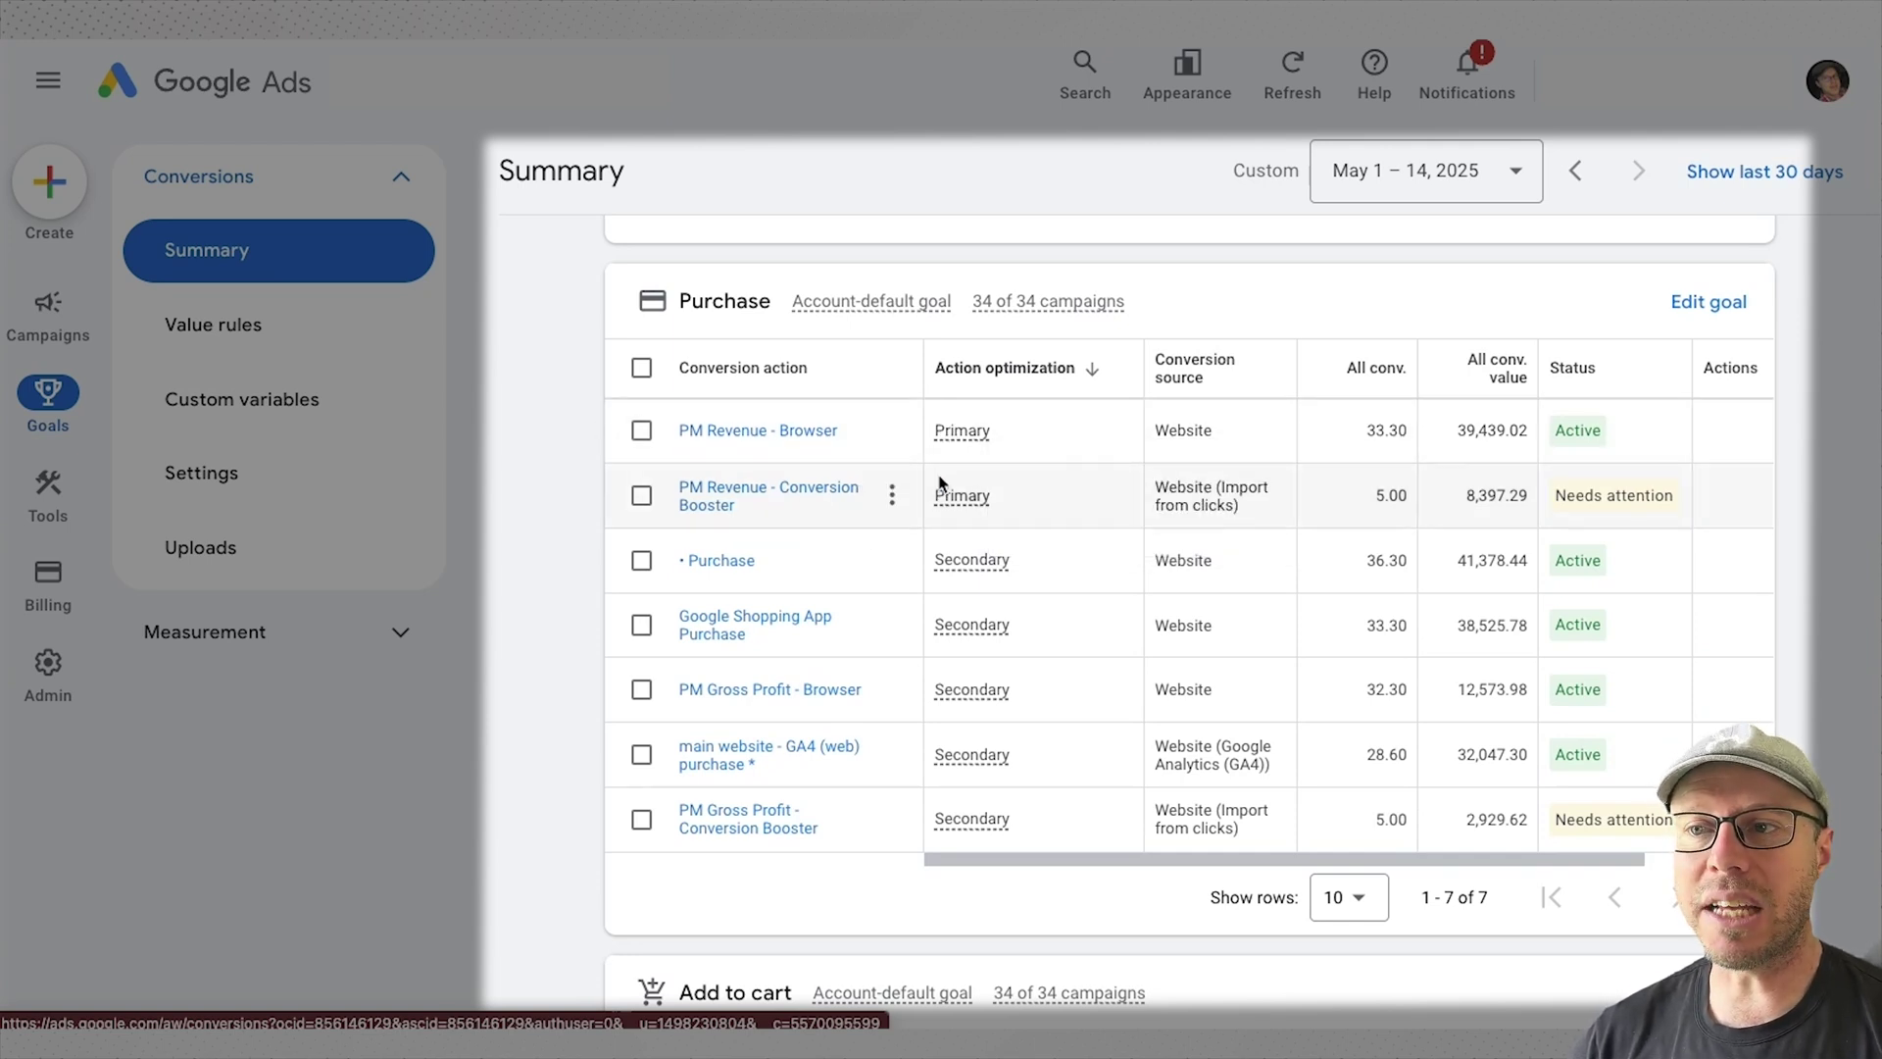
pyautogui.scroll(-10, 946, 549)
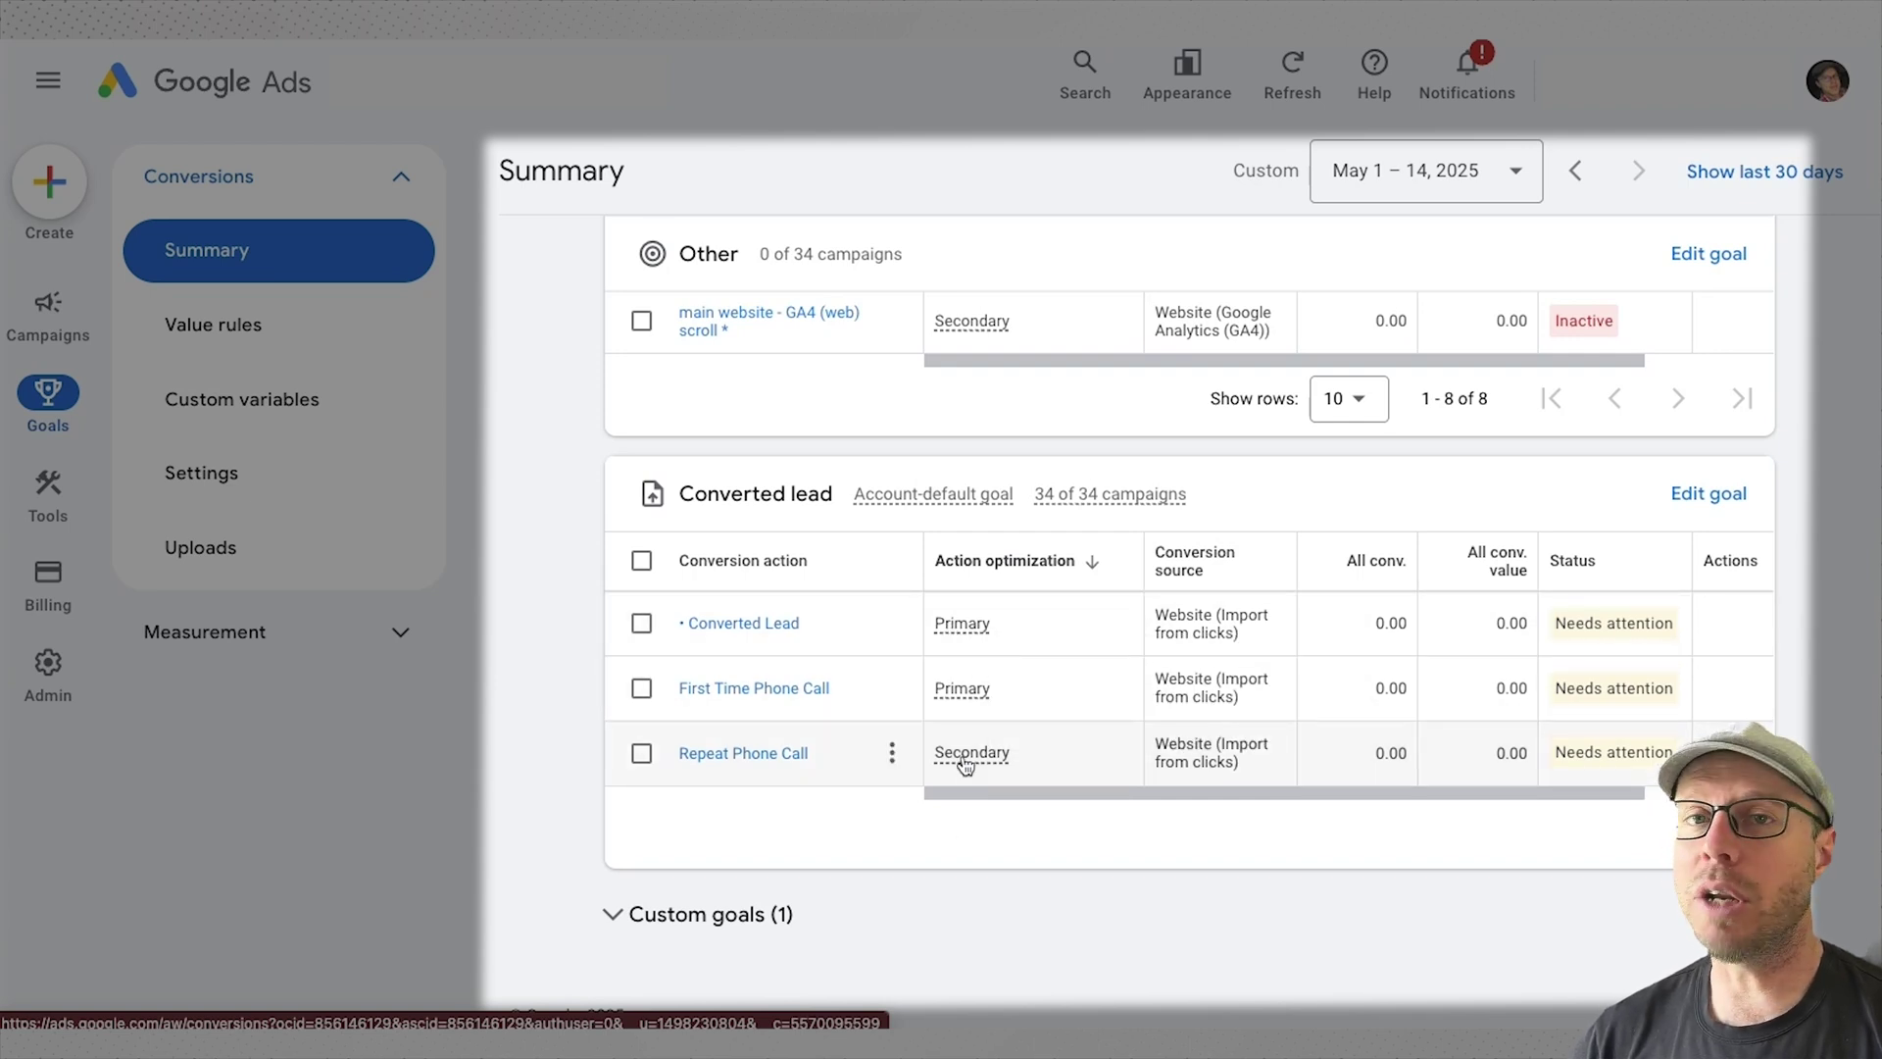
pyautogui.moveTo(966, 763)
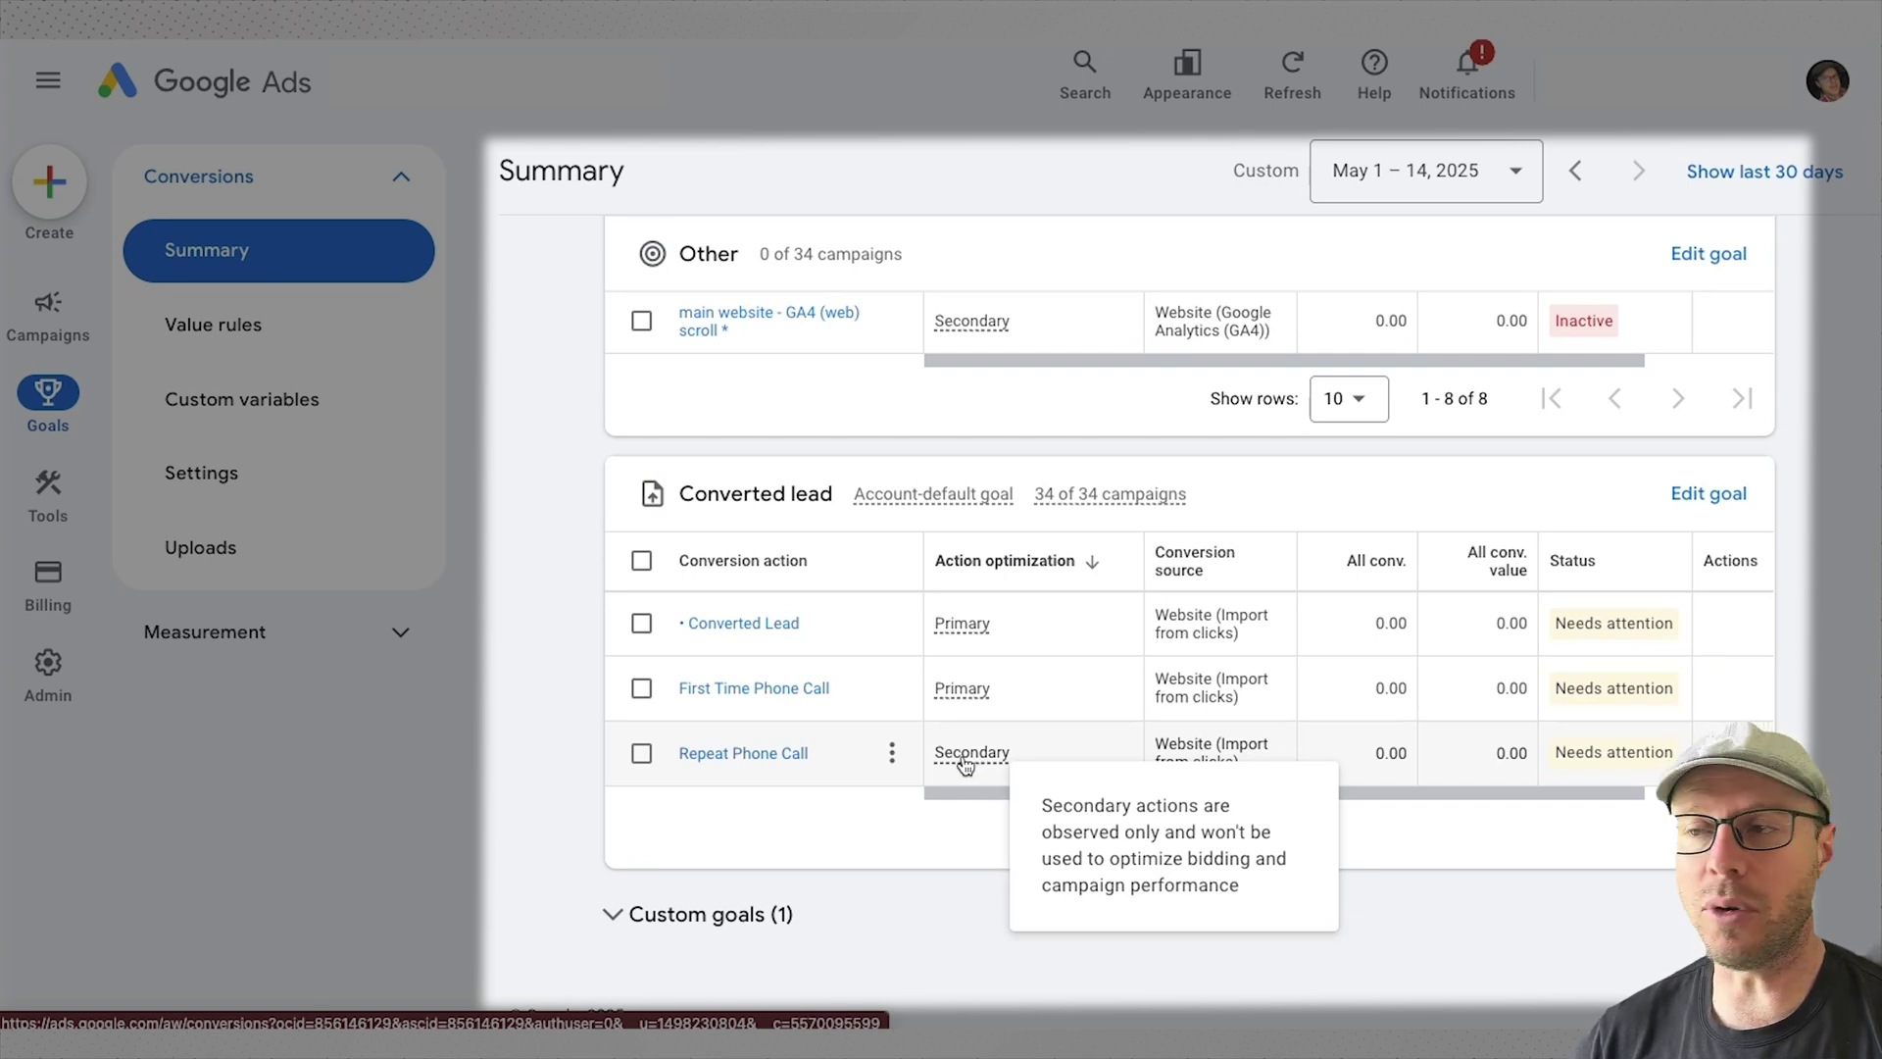
# - Open the Converted lead goal editor and keep First Time Phone Call as a Primary action
pyautogui.click(1714, 501)
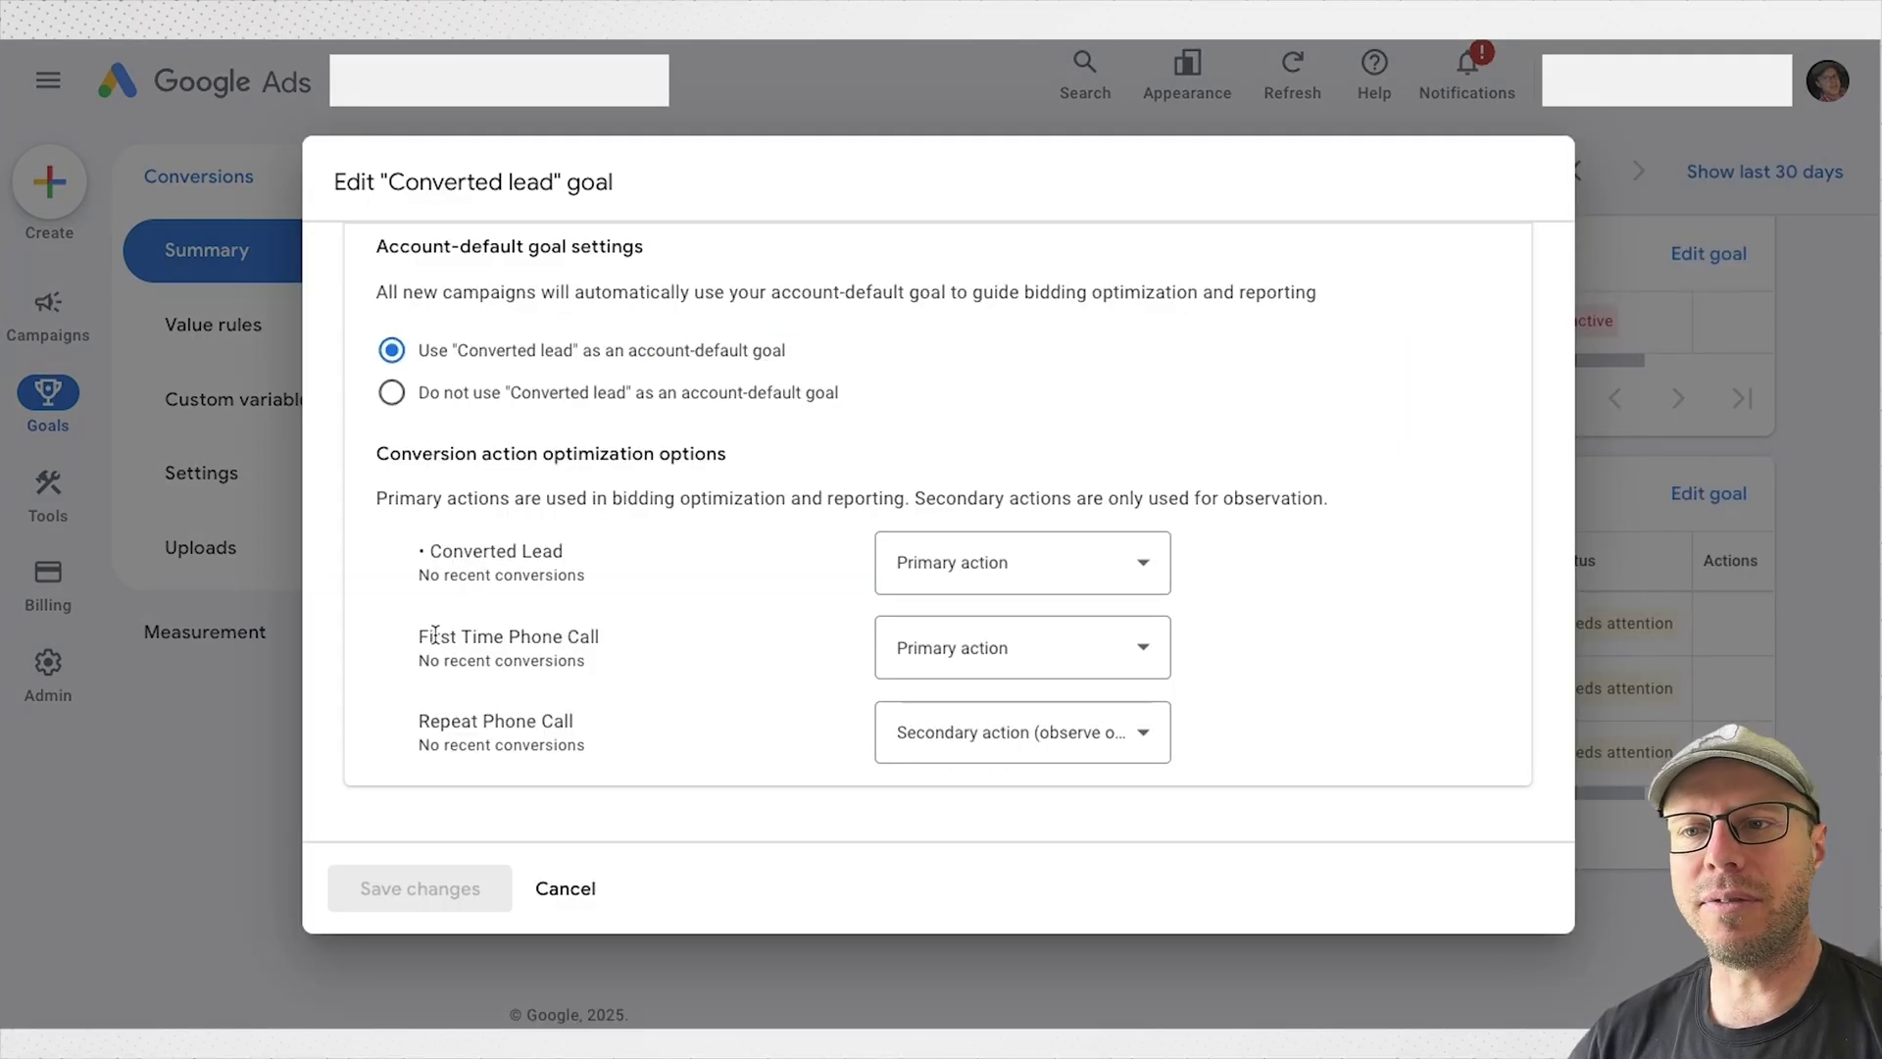
pyautogui.moveTo(431, 633); pyautogui.dragTo(673, 668)
pyautogui.click(675, 673)
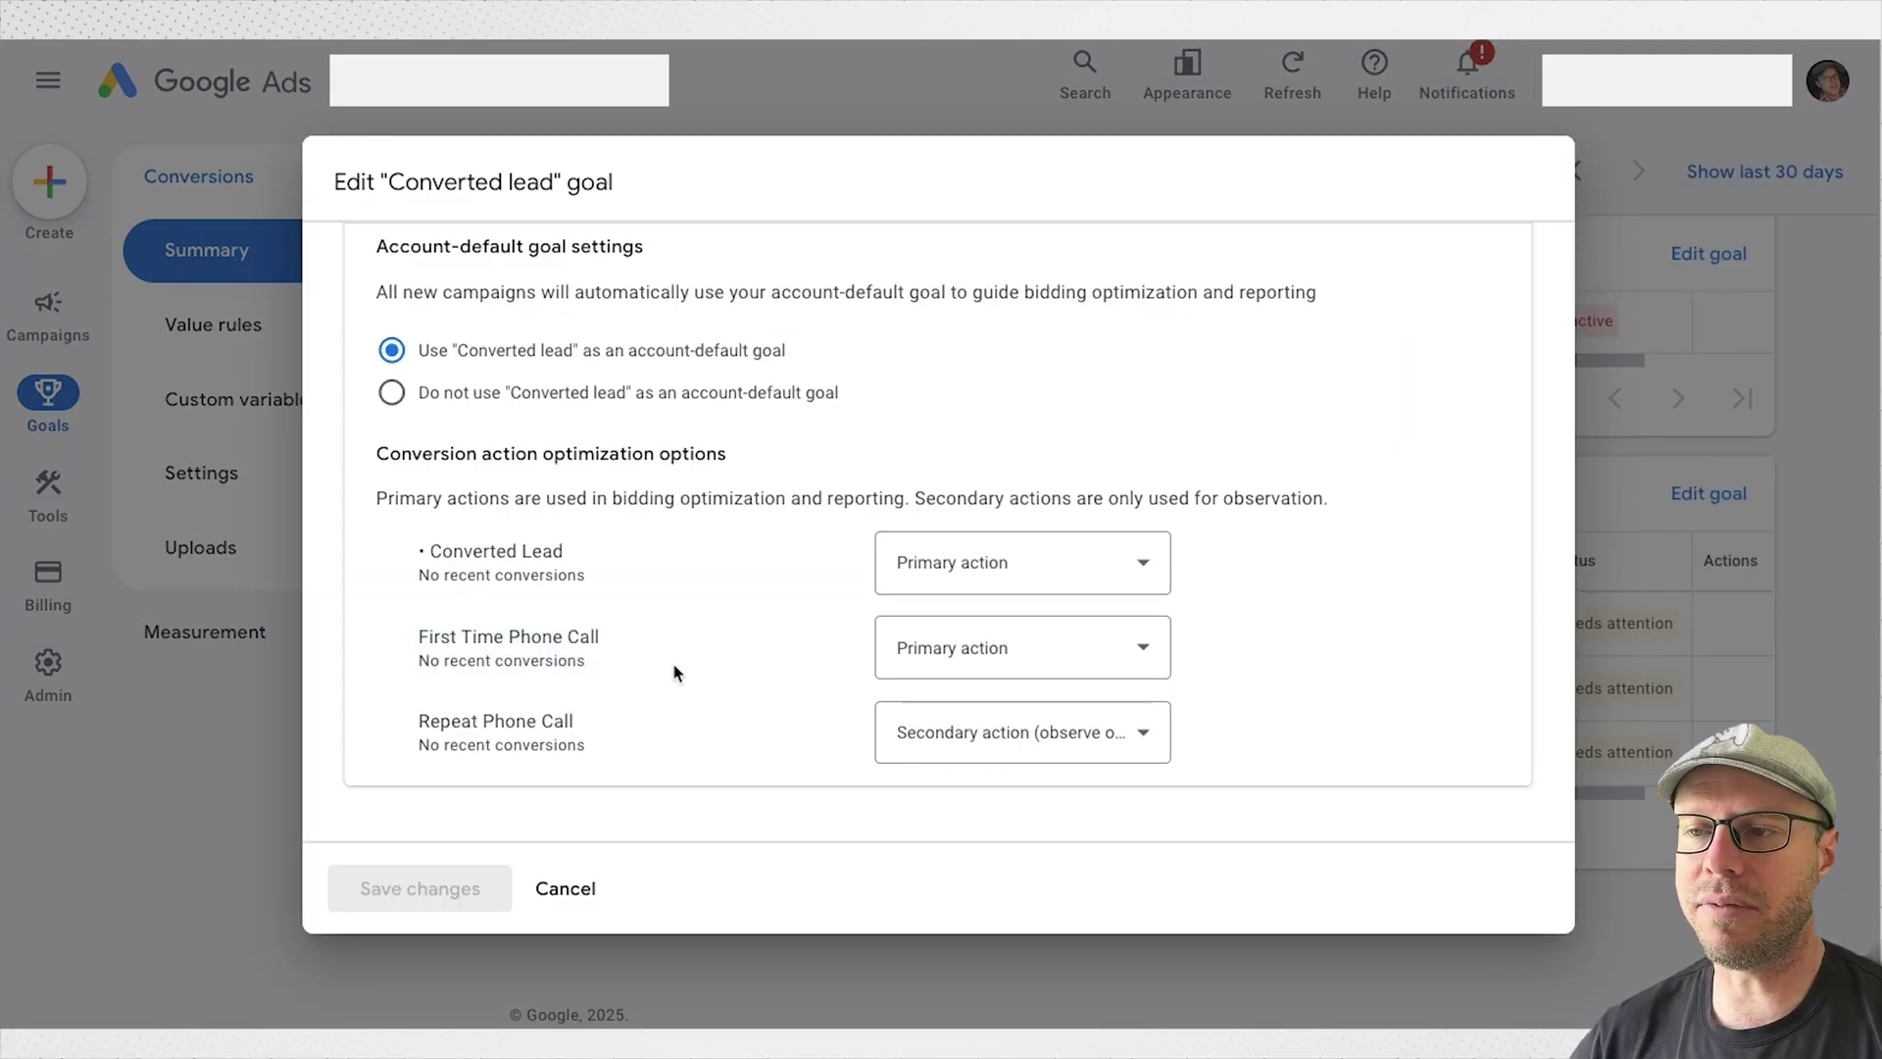
pyautogui.click(1137, 646)
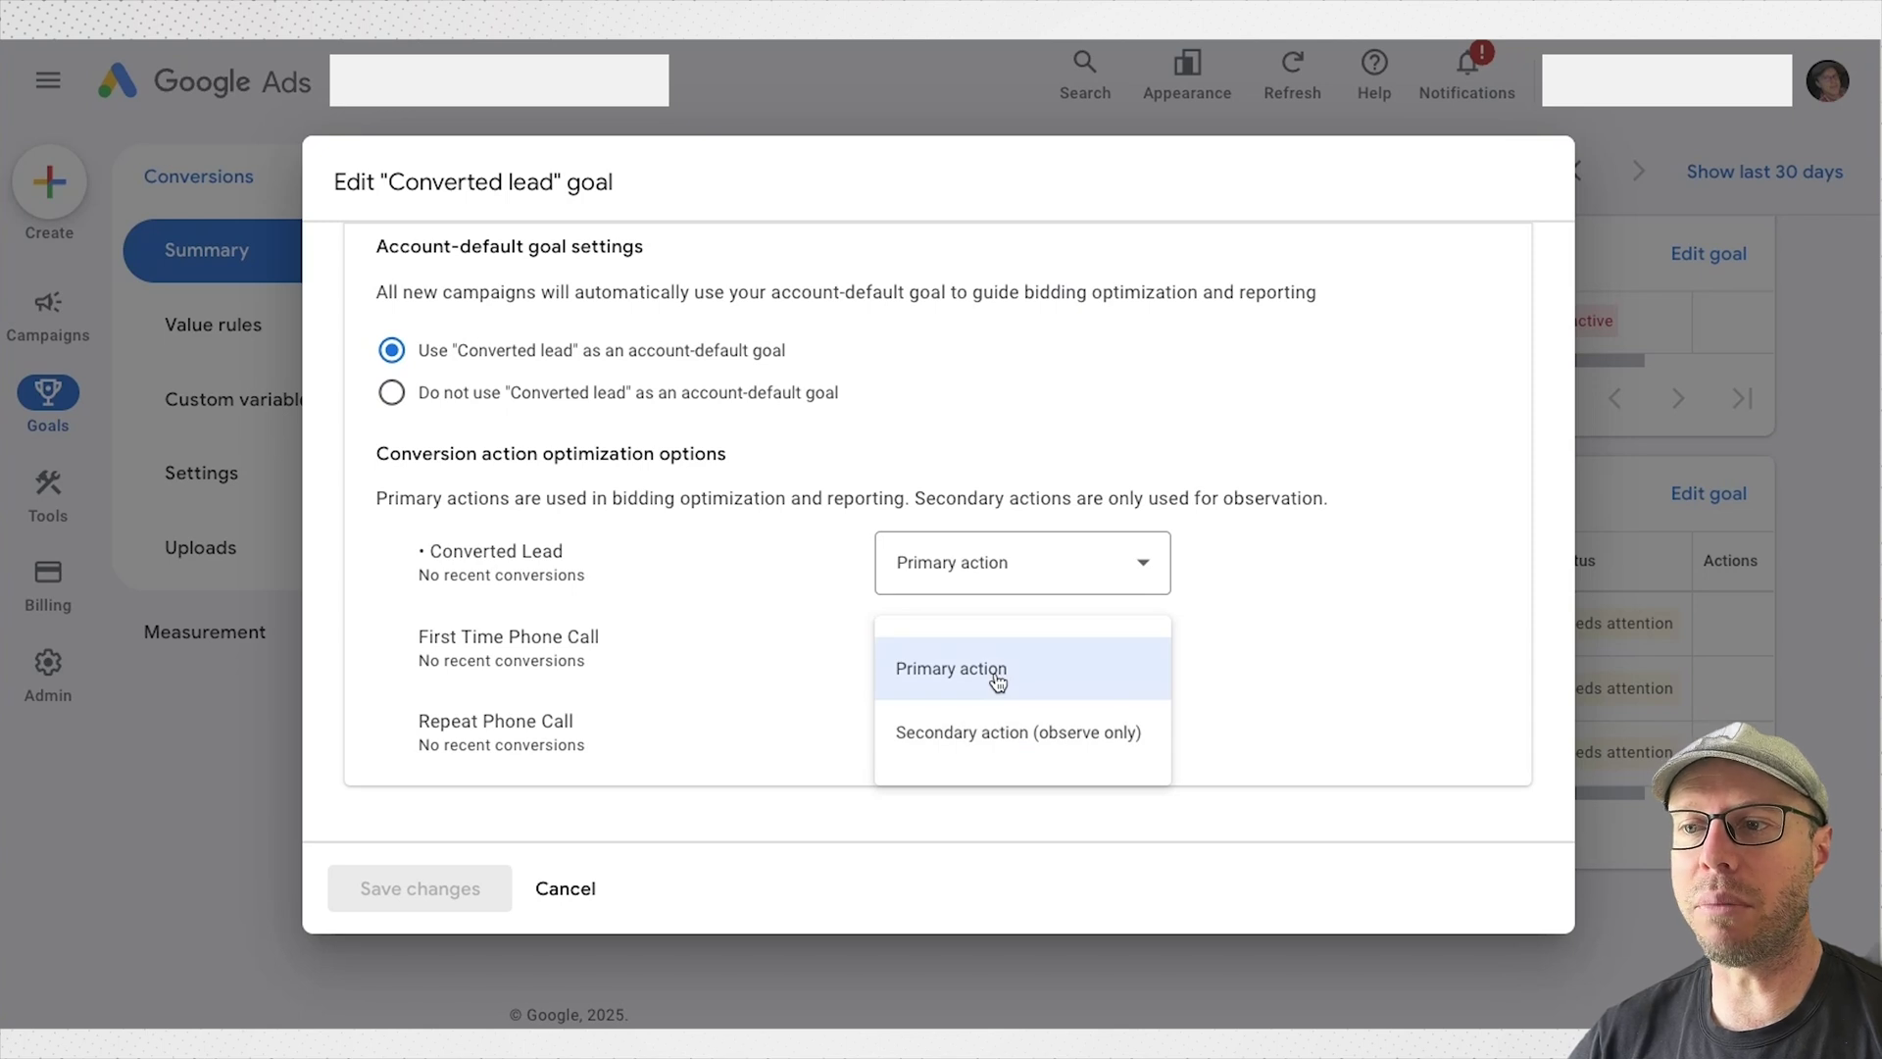
pyautogui.click(1222, 661)
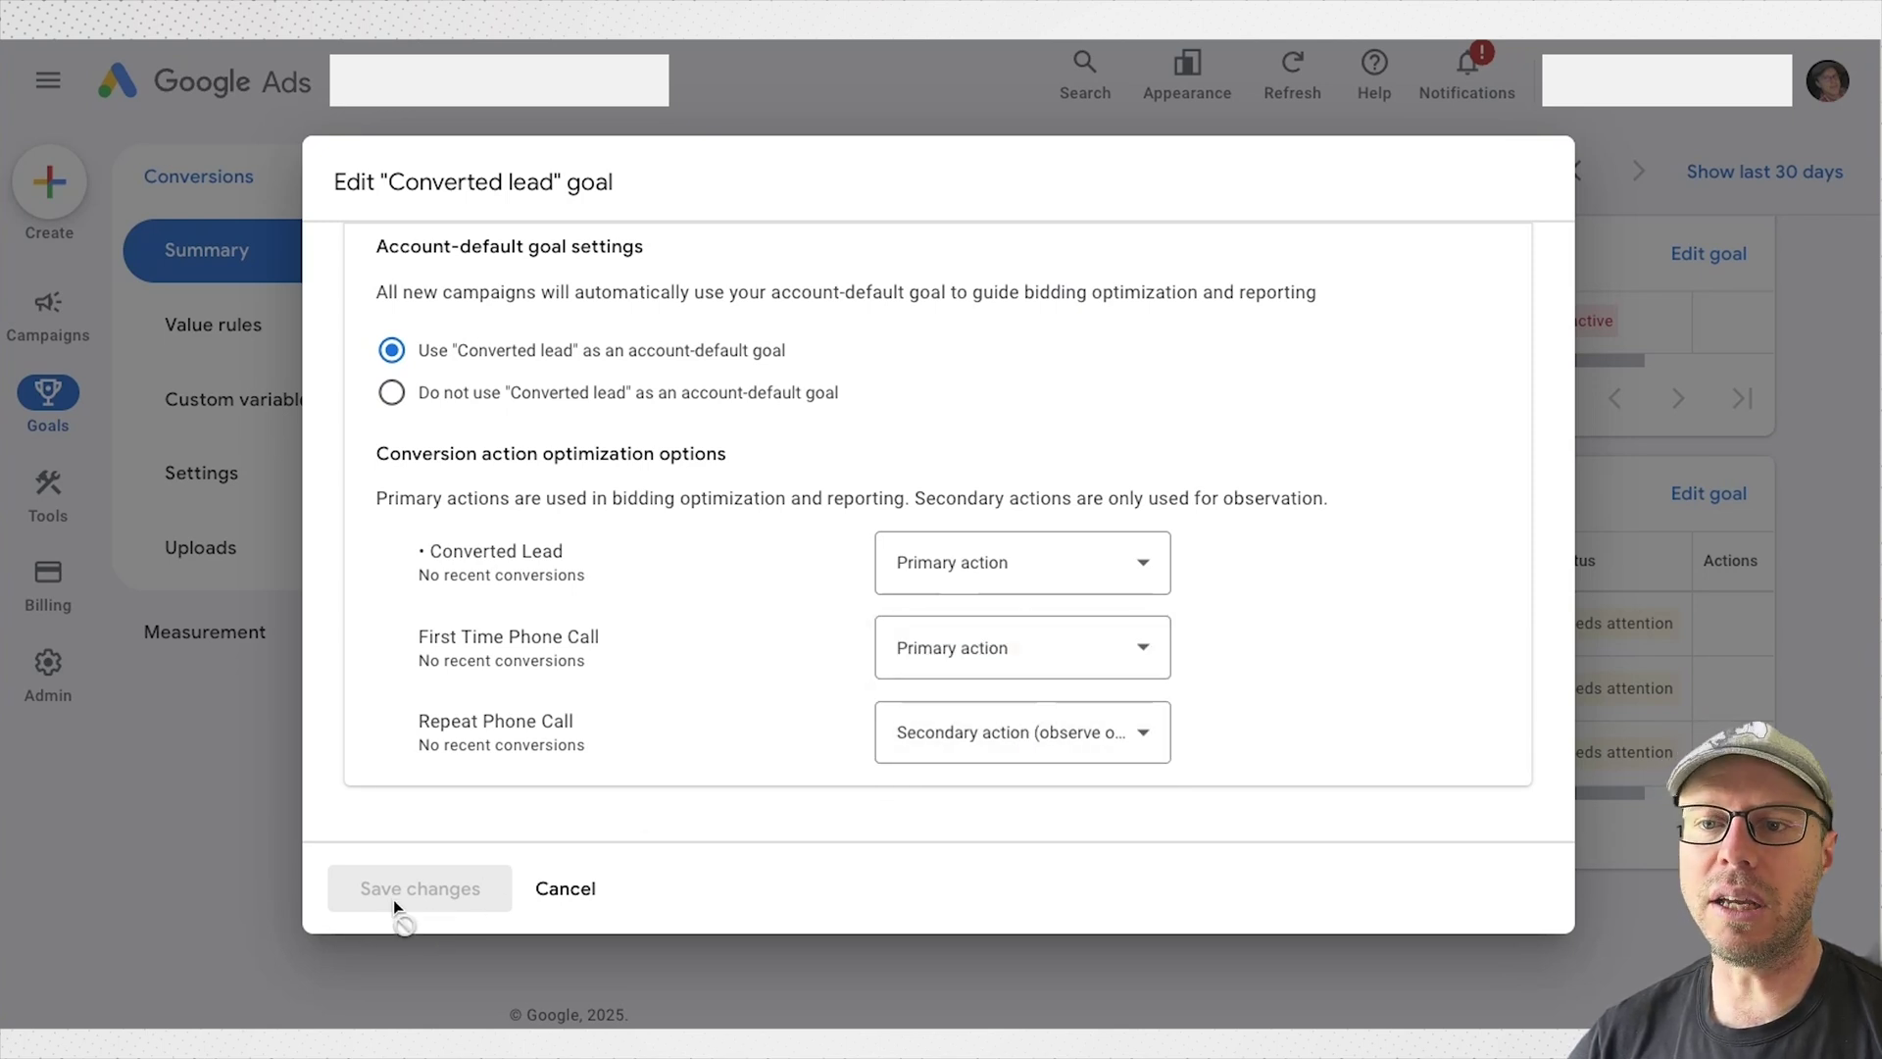
pyautogui.click(591, 886)
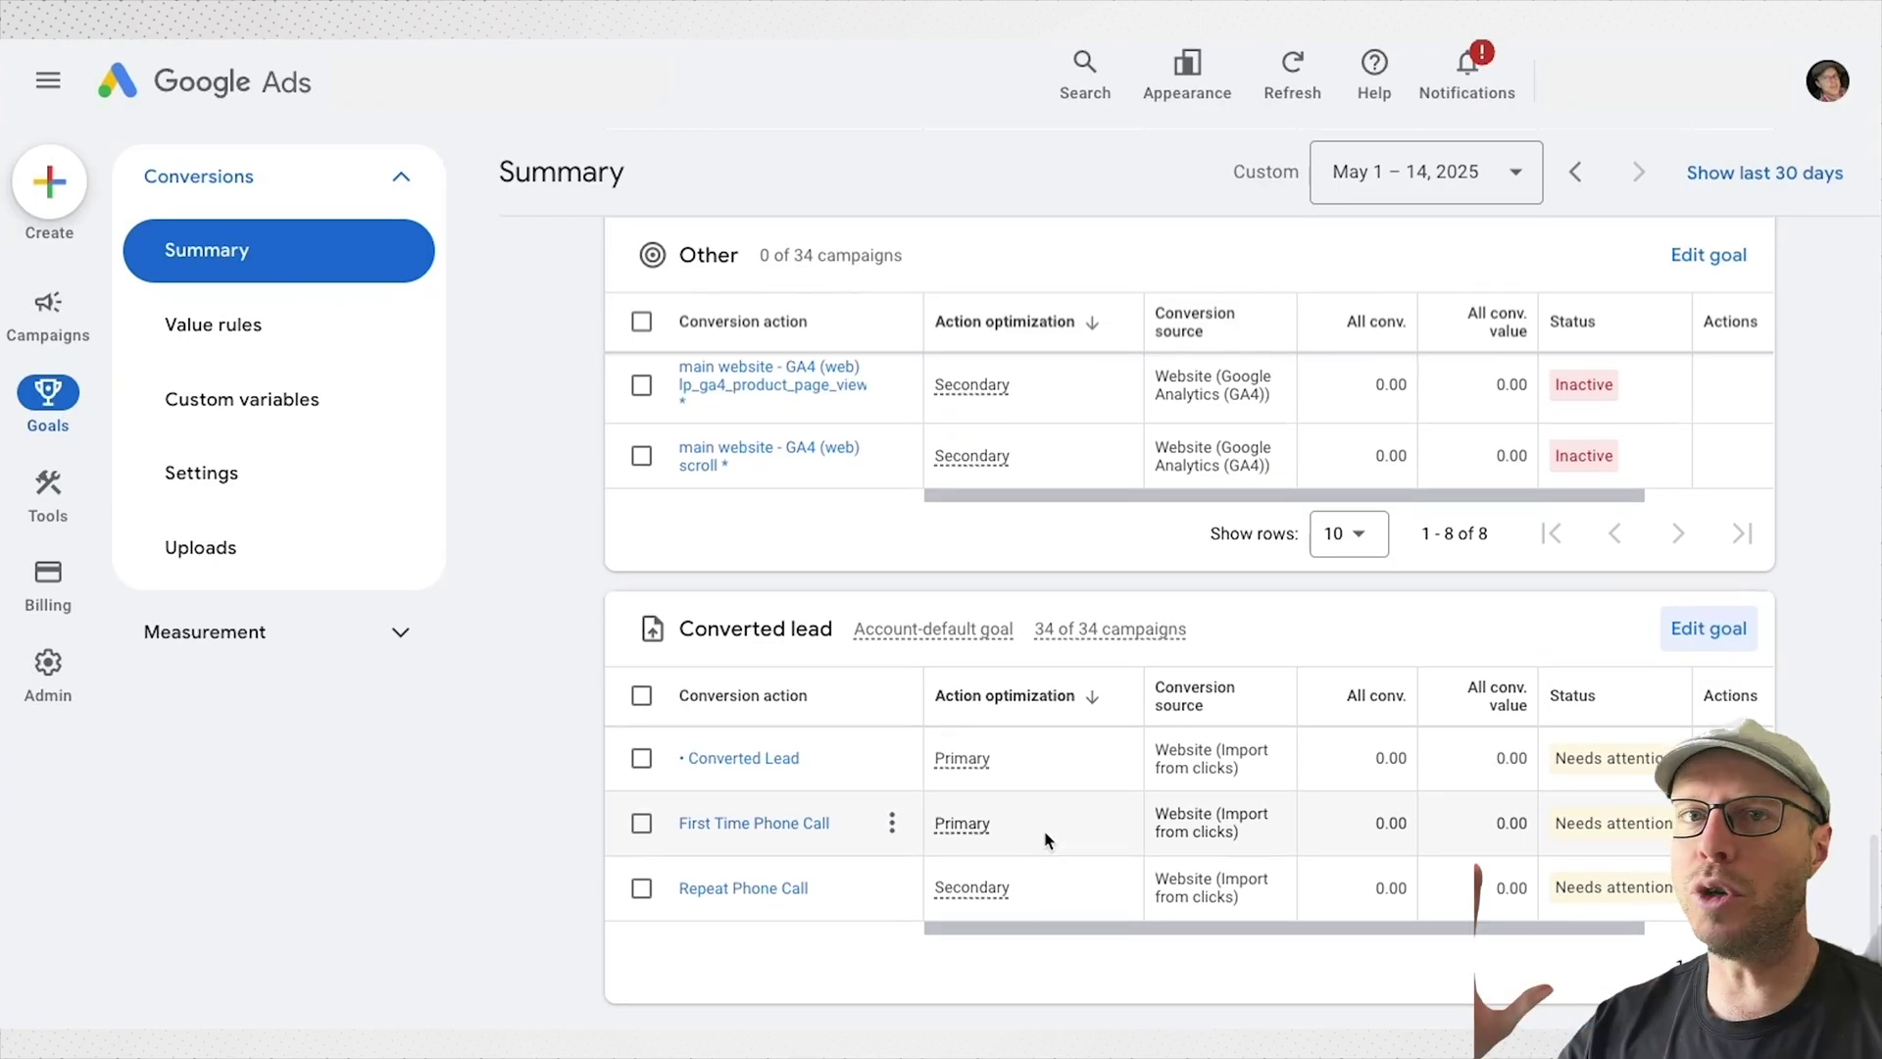